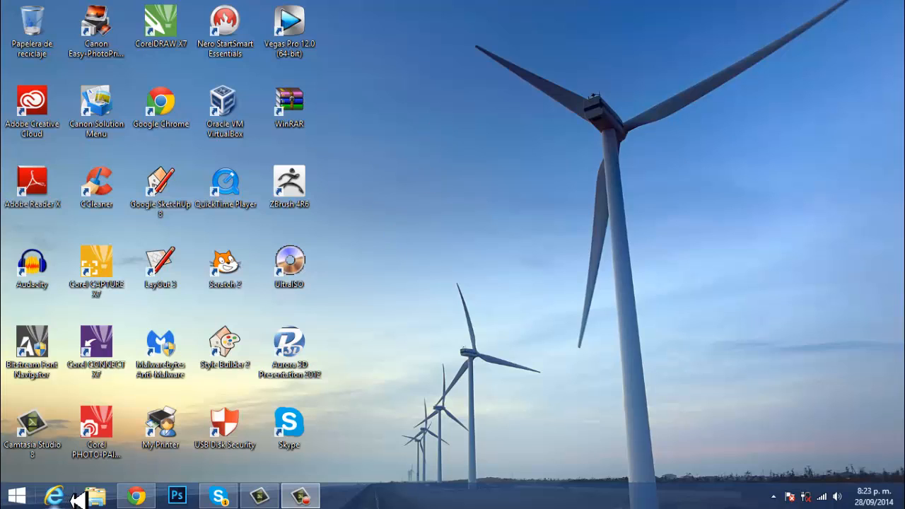
Open the Proyecto Contable 2014 Access database from archivos Feb a Abril 2014, in a client's folder under documentos 2014\Clientes on drive D
click(92, 498)
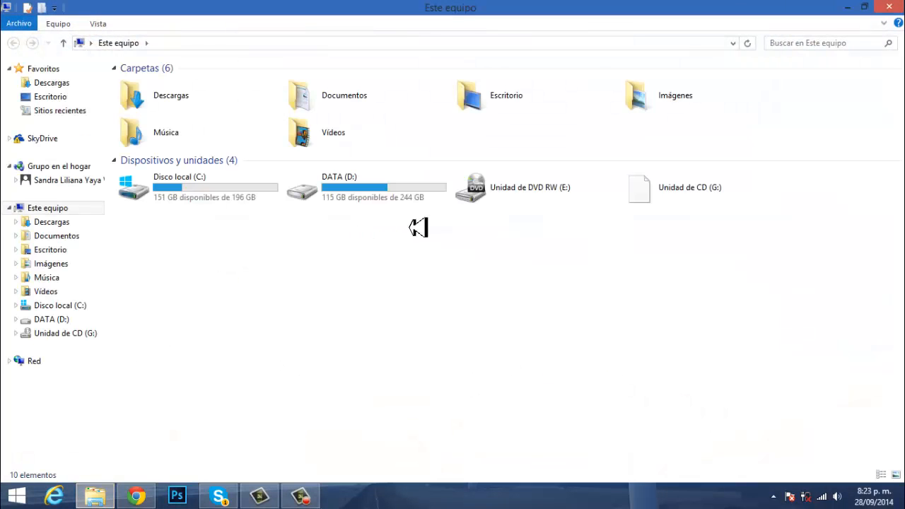
click(354, 189)
double_click(353, 190)
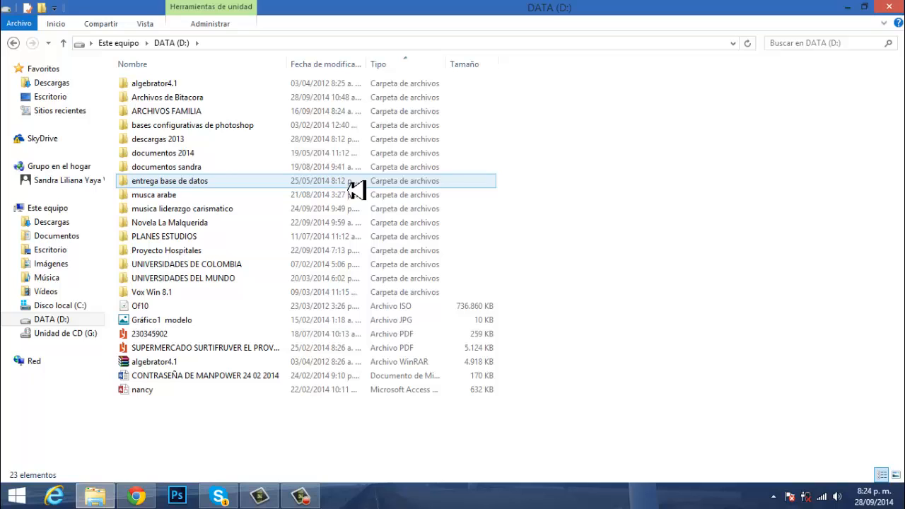
double_click(152, 156)
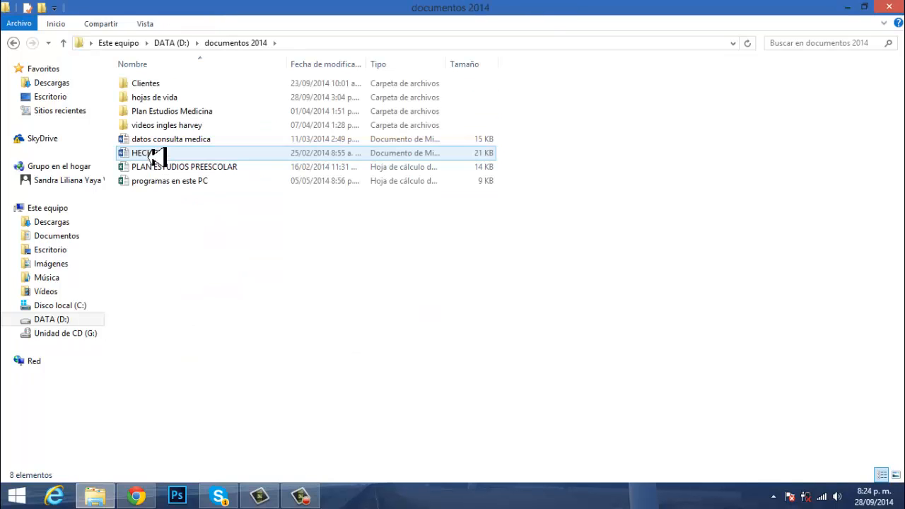
double_click(150, 85)
double_click(154, 196)
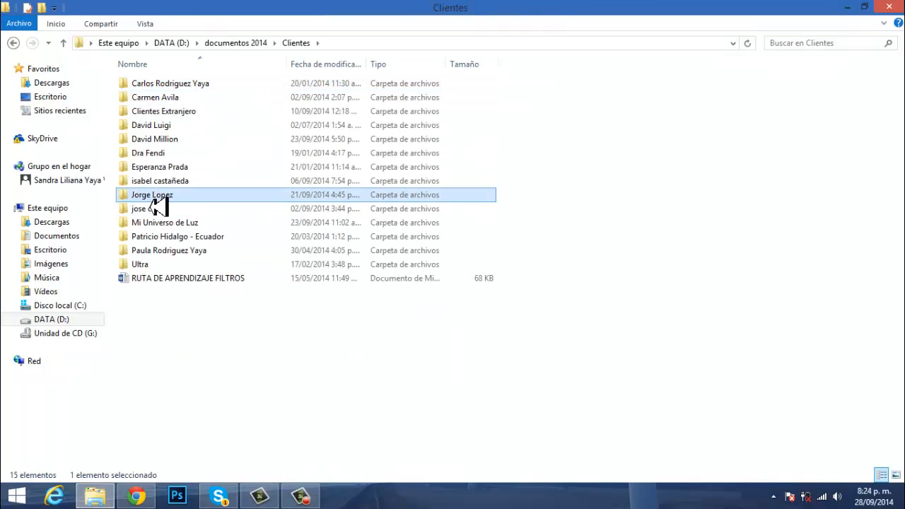
double_click(169, 86)
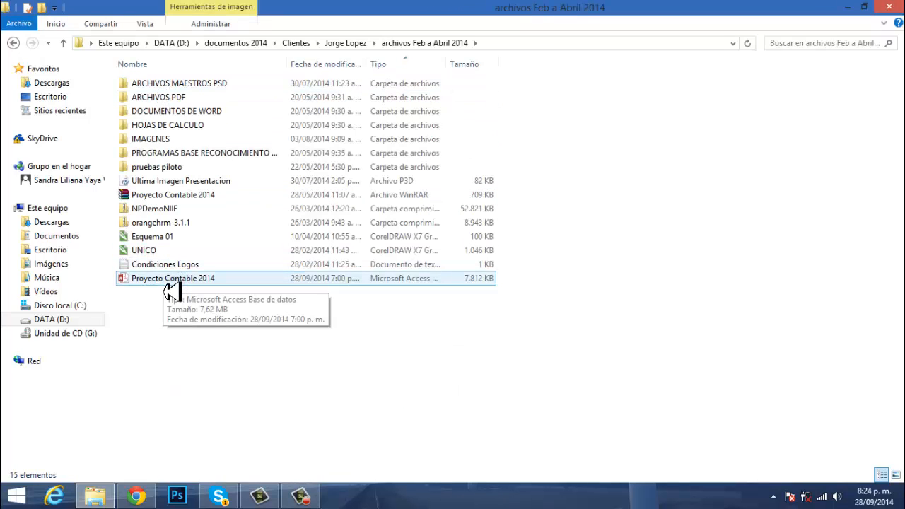
click(166, 282)
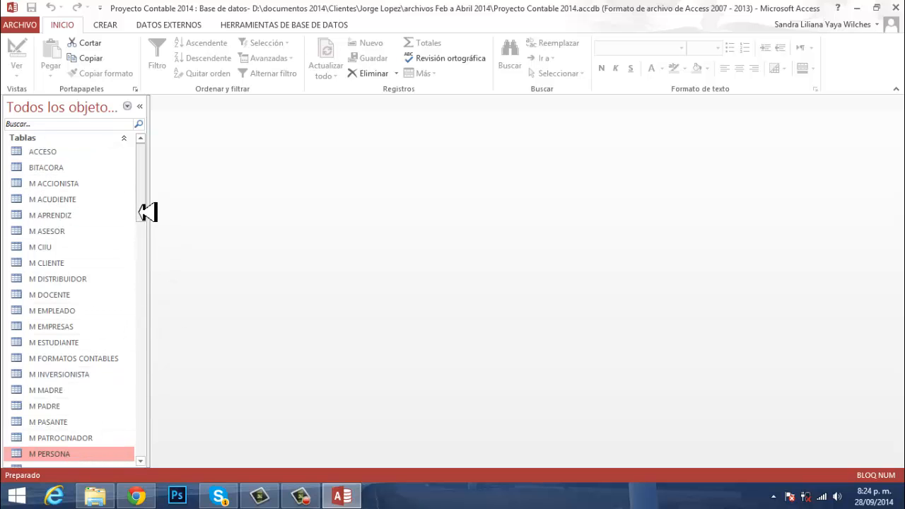
Open the INGRESO USUARIOS form to view the login screen, and close it again
drag(146, 210, 166, 175)
drag(153, 182, 172, 436)
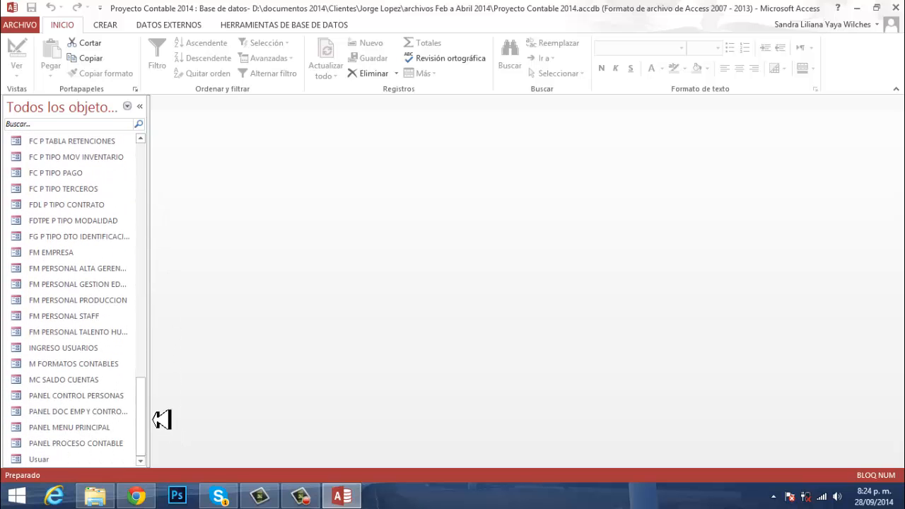
double_click(51, 349)
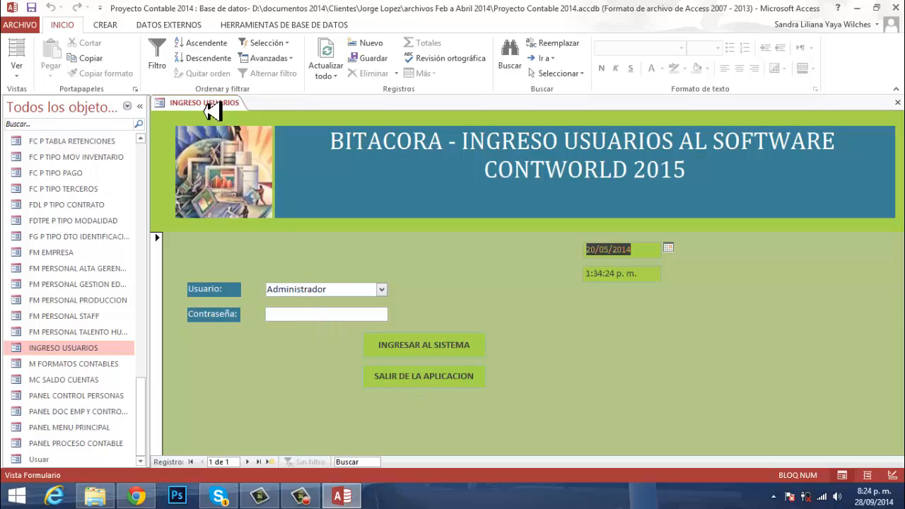
right_click(212, 111)
click(239, 129)
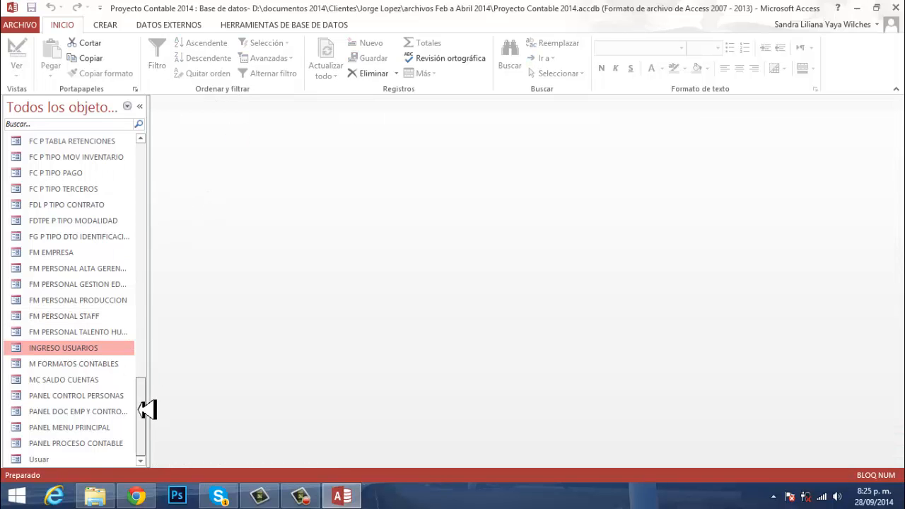
Open the ACCESO, BITACORA and USUARIOS tables in datasheet view
drag(138, 407, 155, 145)
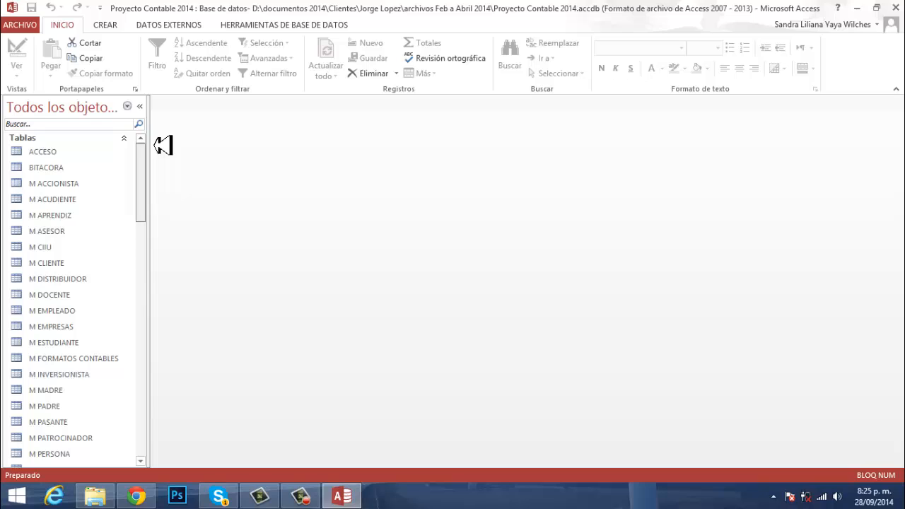
click(33, 156)
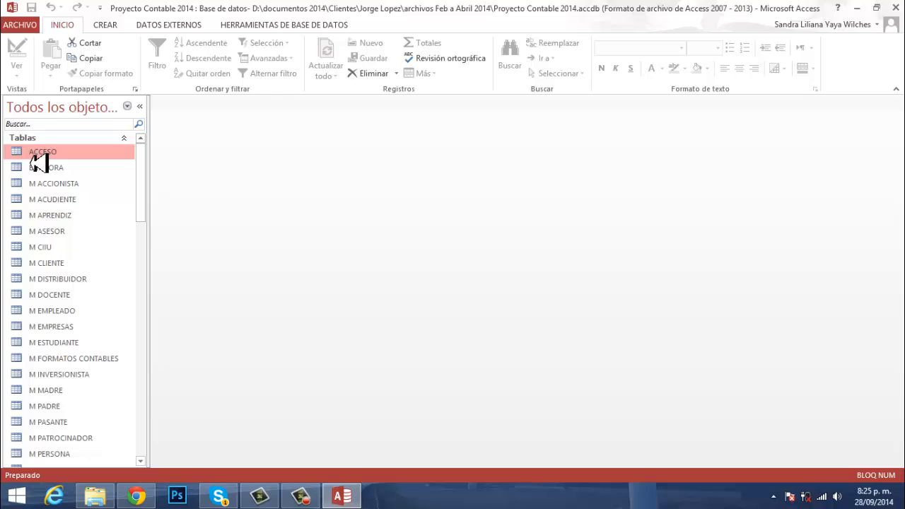
double_click(32, 155)
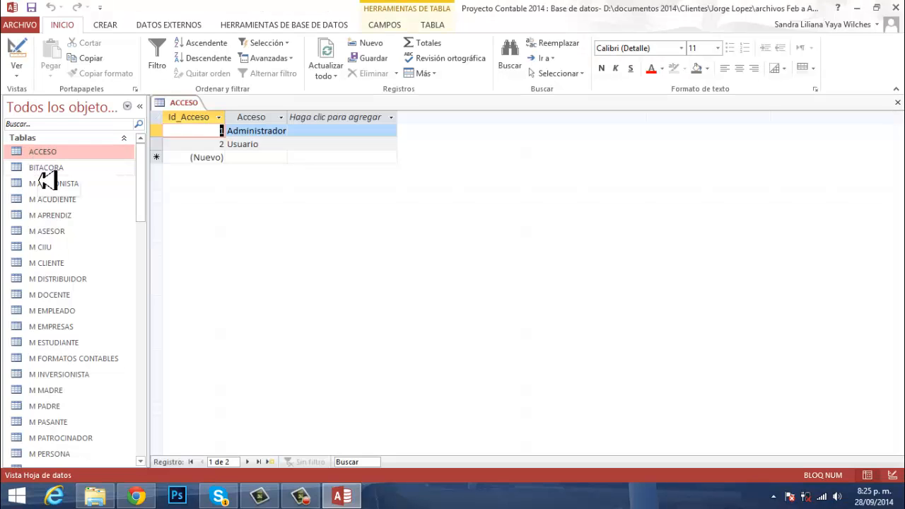
double_click(43, 173)
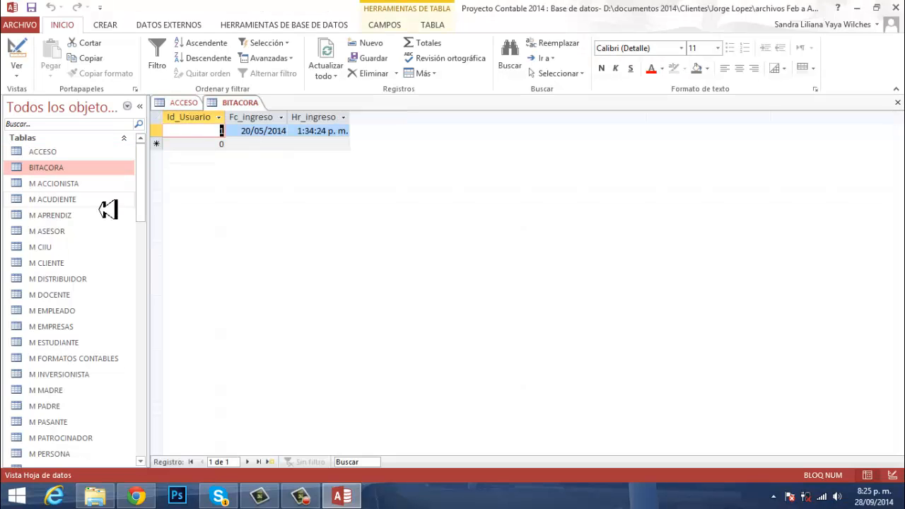
mouse_move(152, 179)
mouse_down()
mouse_move(173, 360)
mouse_move(158, 317)
mouse_move(140, 180)
mouse_up()
double_click(74, 290)
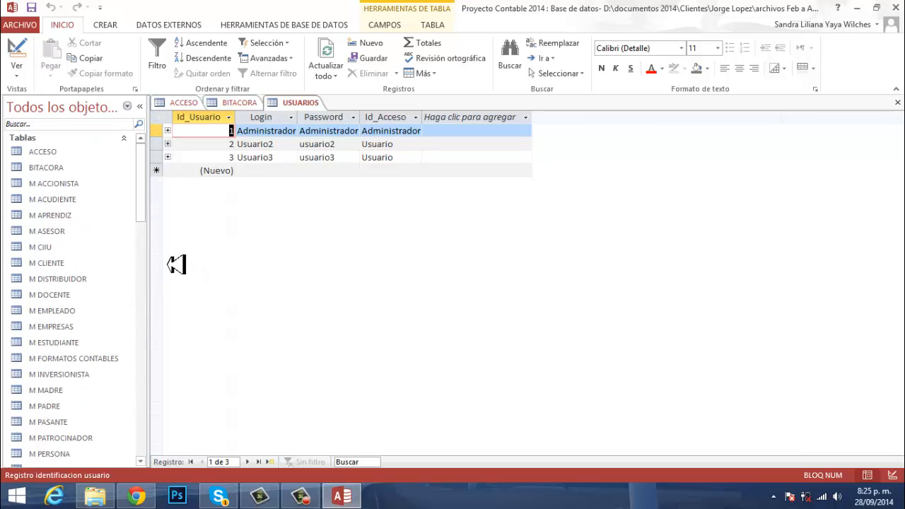
Review the contents of the three open tables and return to the ACCESO table
click(185, 105)
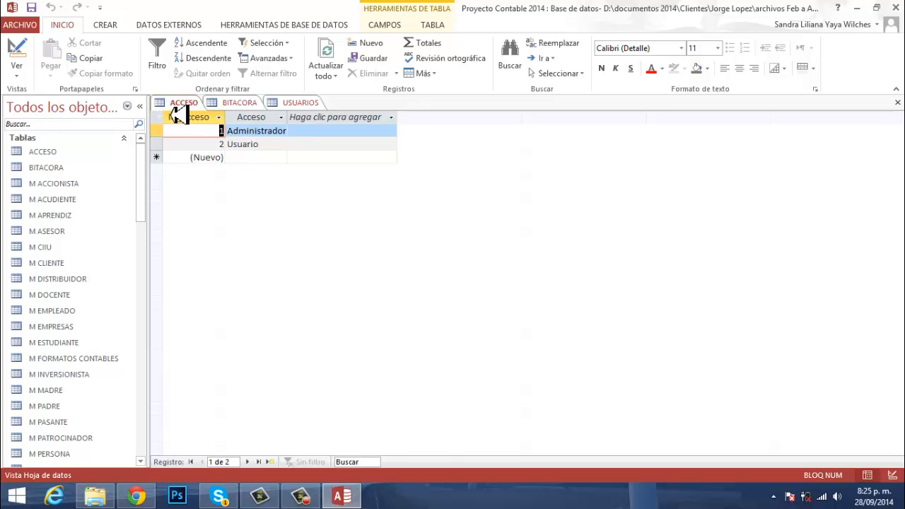
click(236, 102)
click(324, 104)
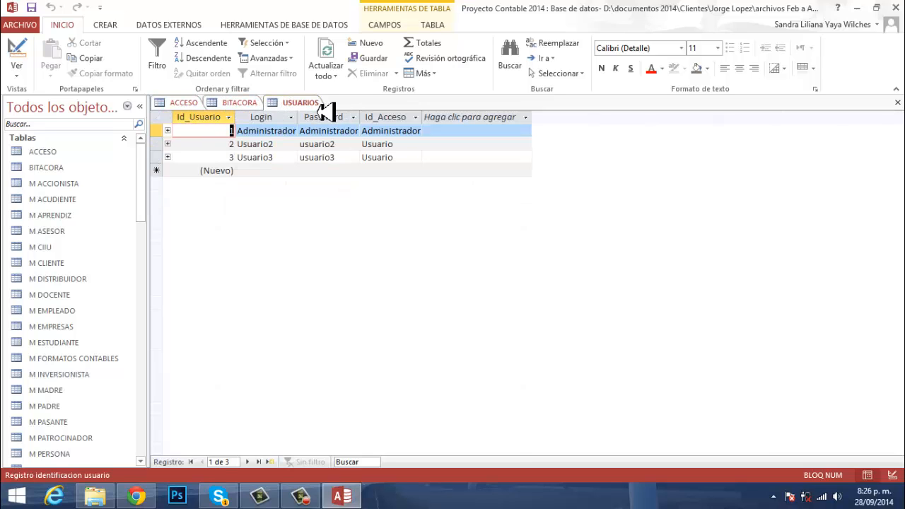
click(186, 104)
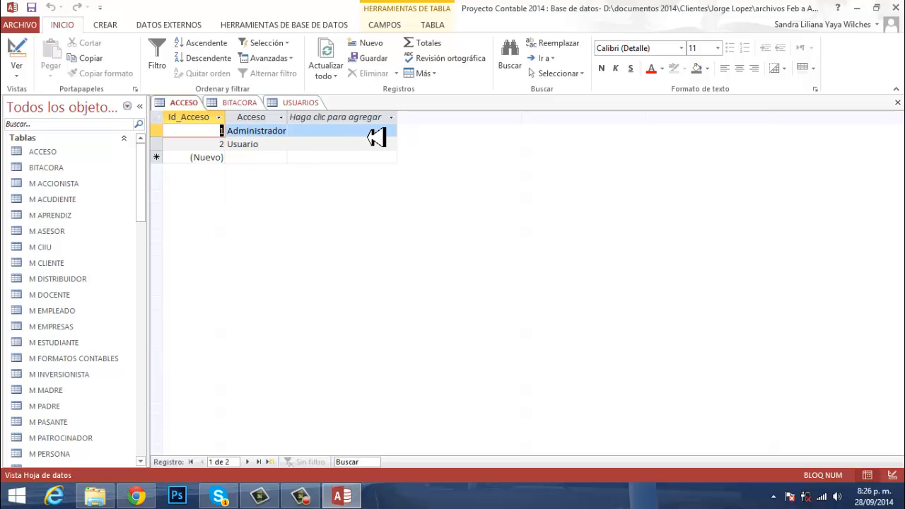
Select the Administrador and Usuario records of the ACCESO table in turn
click(163, 141)
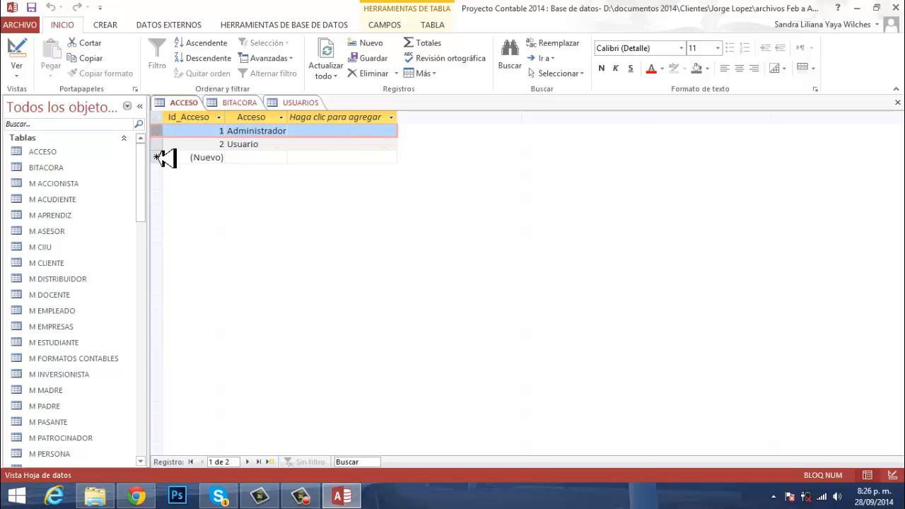
click(162, 154)
click(160, 131)
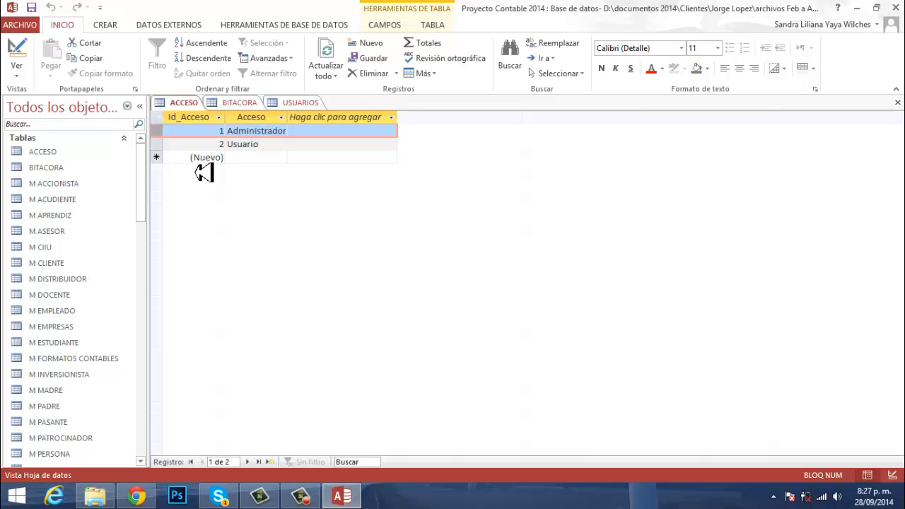
click(157, 155)
click(158, 147)
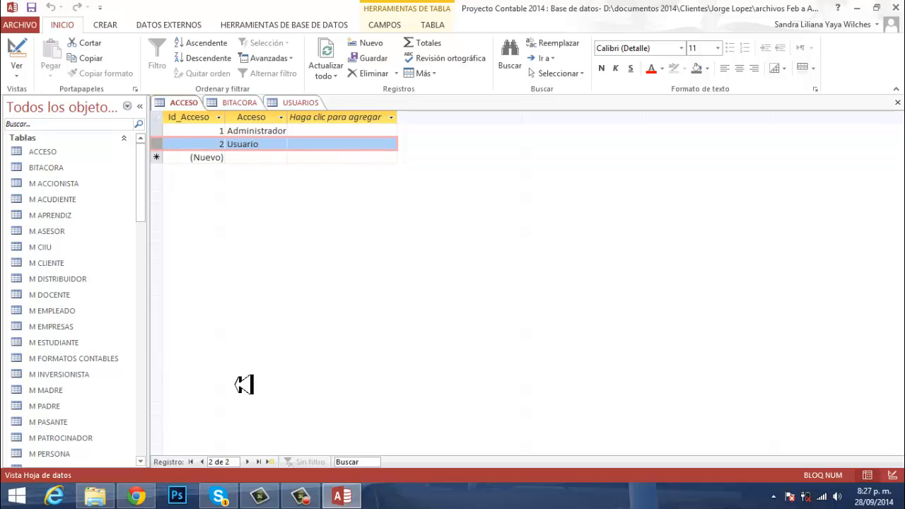
Navigate between the first and last records of the ACCESO table, ending on the Usuario record
click(191, 463)
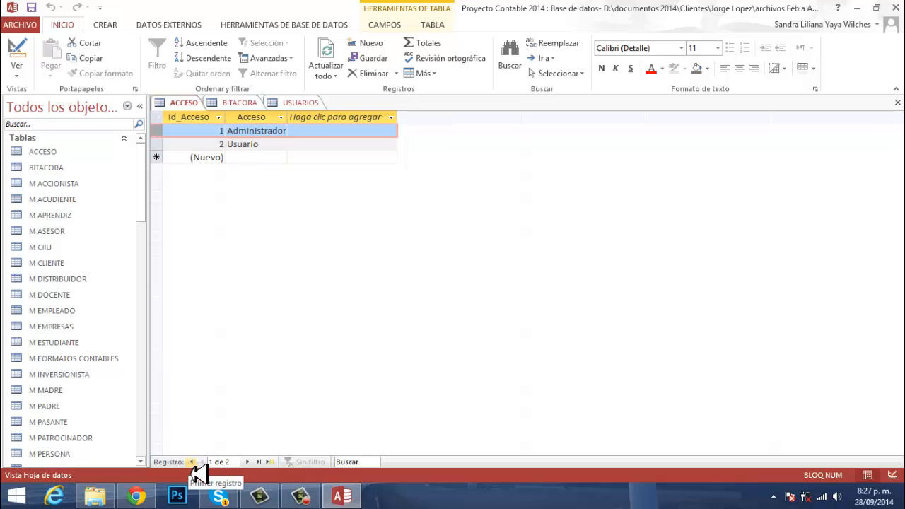
click(259, 463)
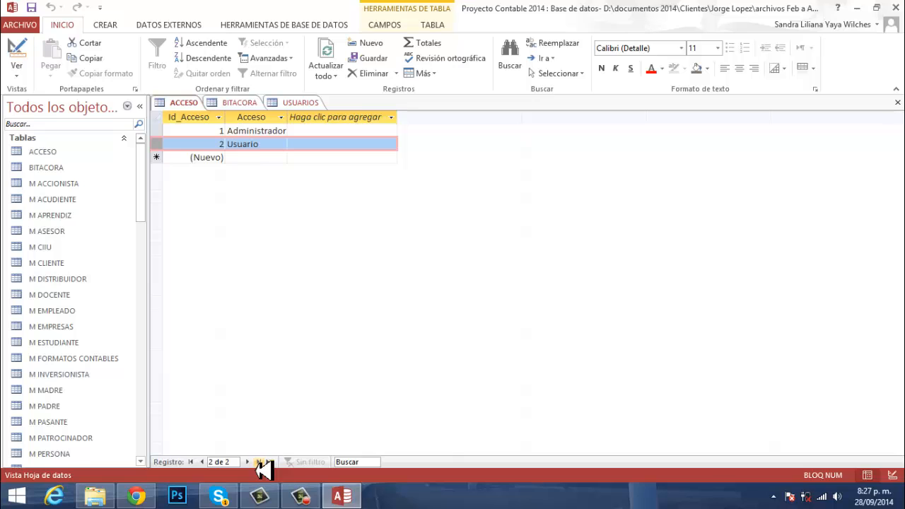
click(192, 463)
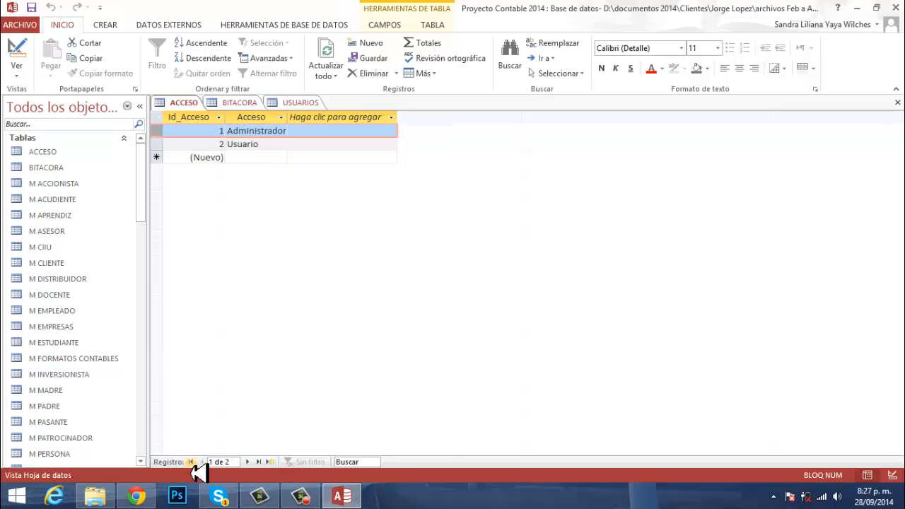
click(248, 463)
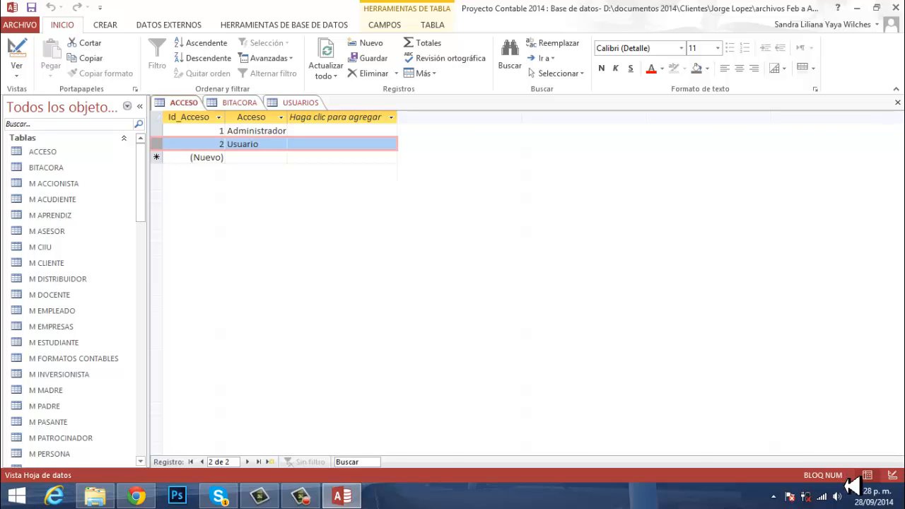
Open the ACCESO table in read-only Design view and compare the general properties of its Id_Acceso and Acceso fields
click(894, 476)
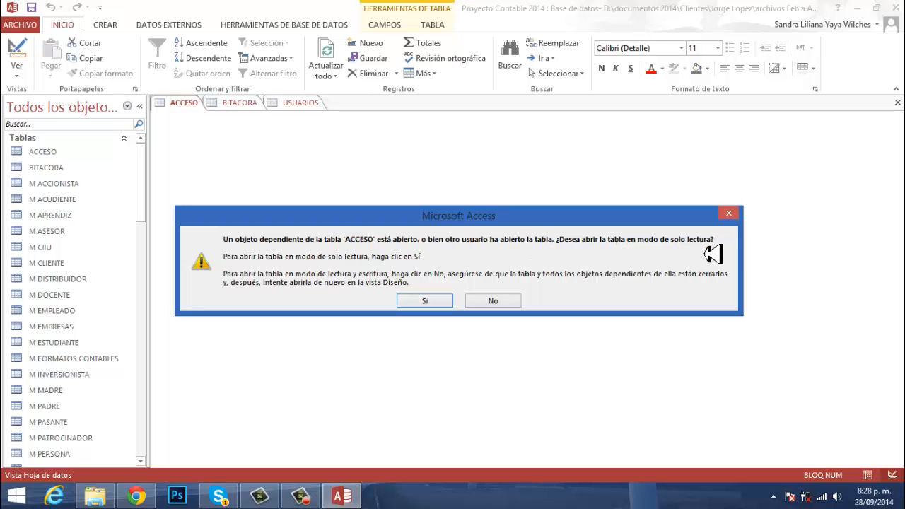
click(427, 302)
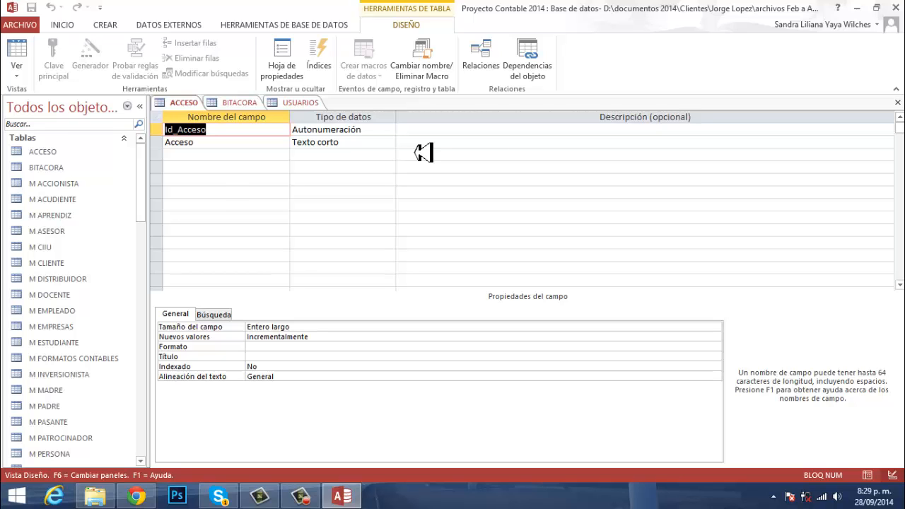
click(214, 154)
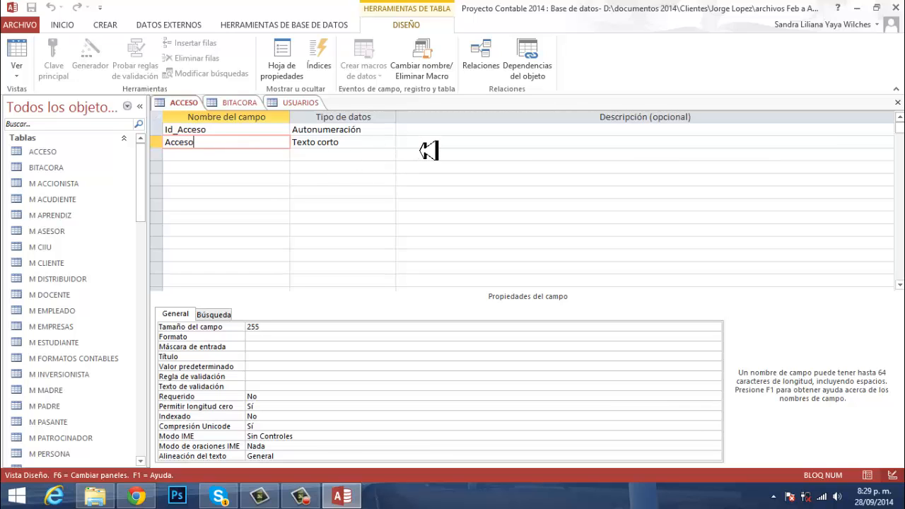
click(215, 132)
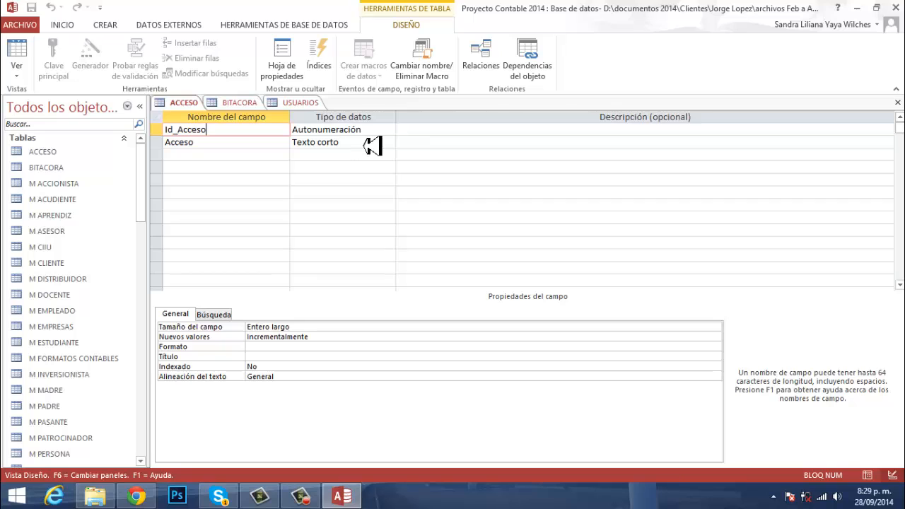
click(211, 144)
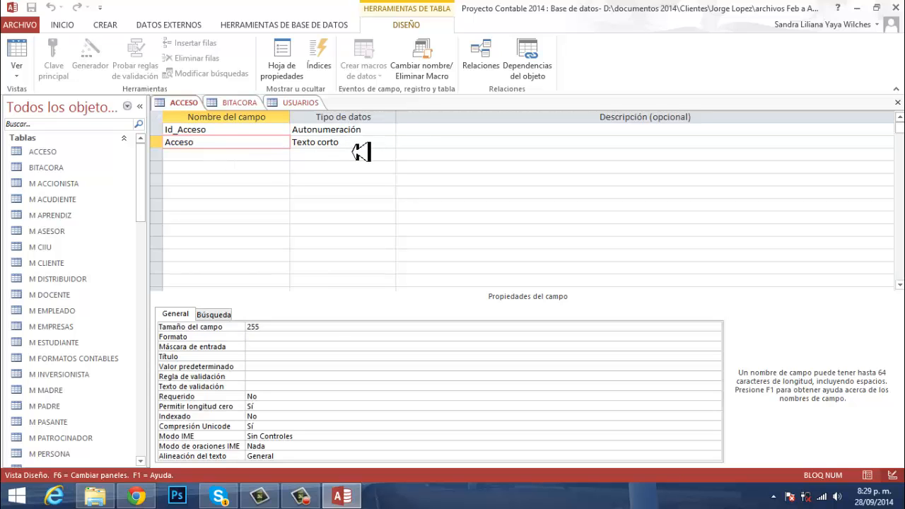
click(230, 131)
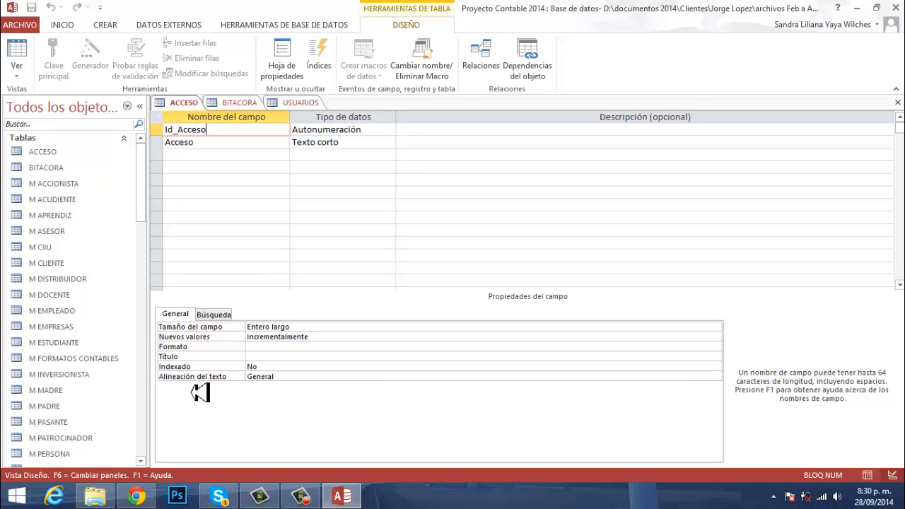
Inspect the Id_Acceso field's lookup properties and its available field size options without changing them
click(215, 317)
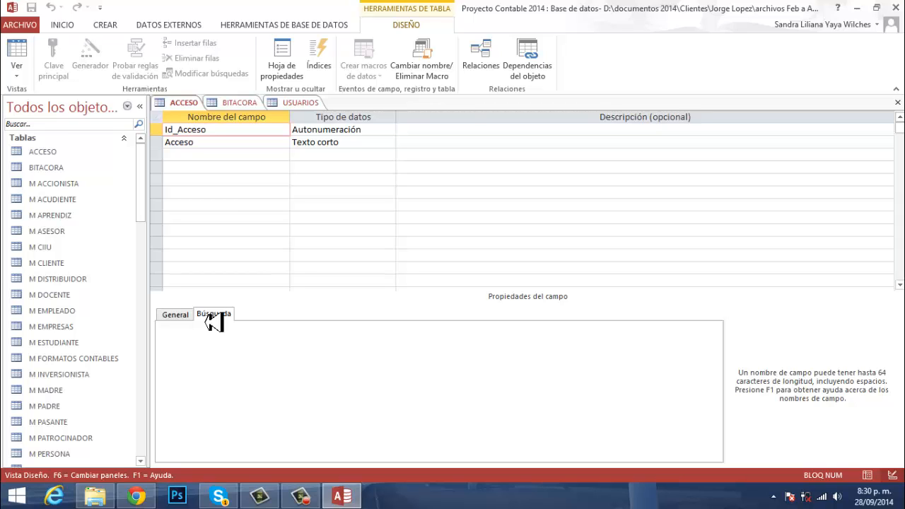
click(176, 317)
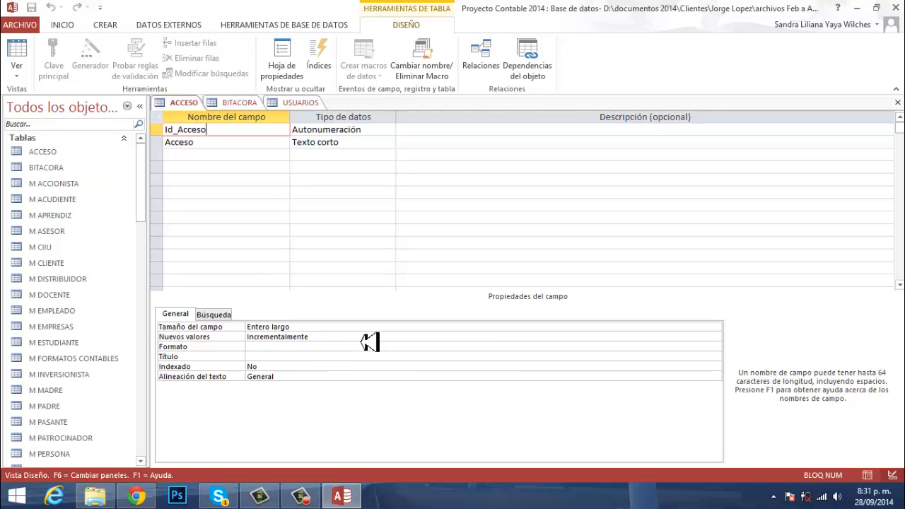
click(308, 337)
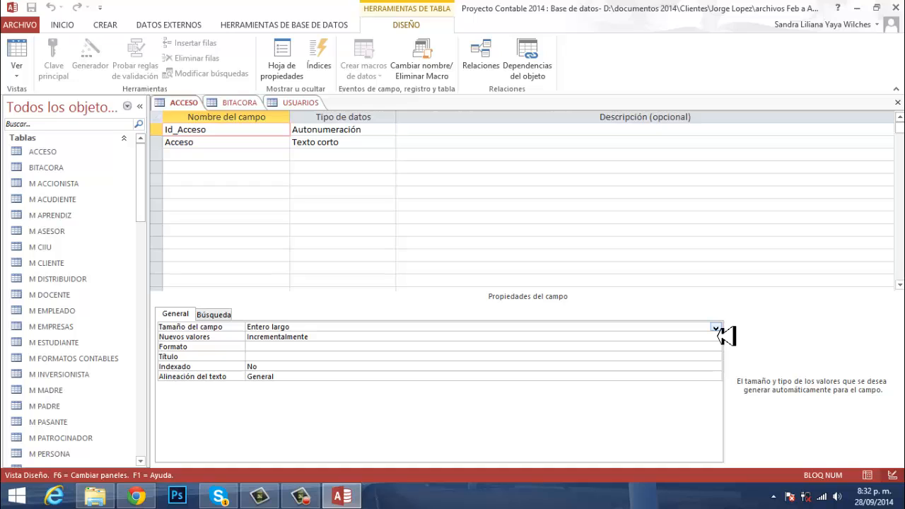
click(717, 328)
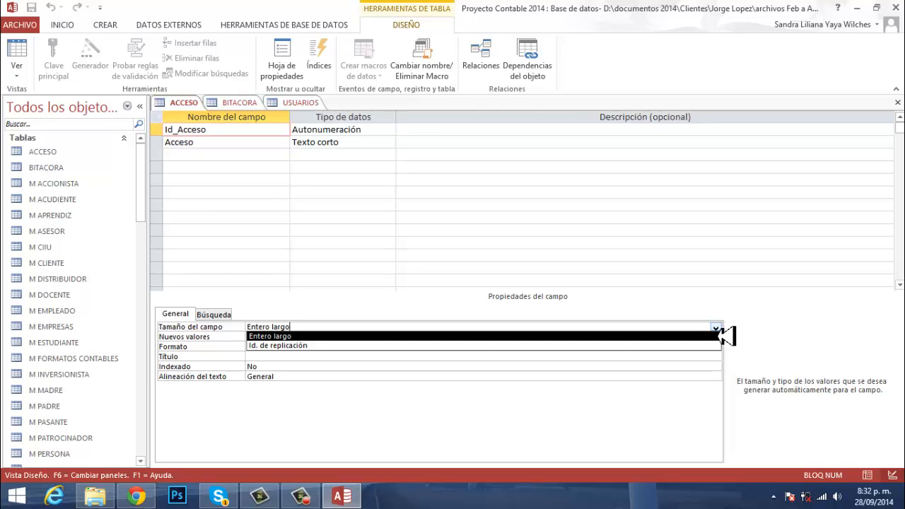
click(724, 337)
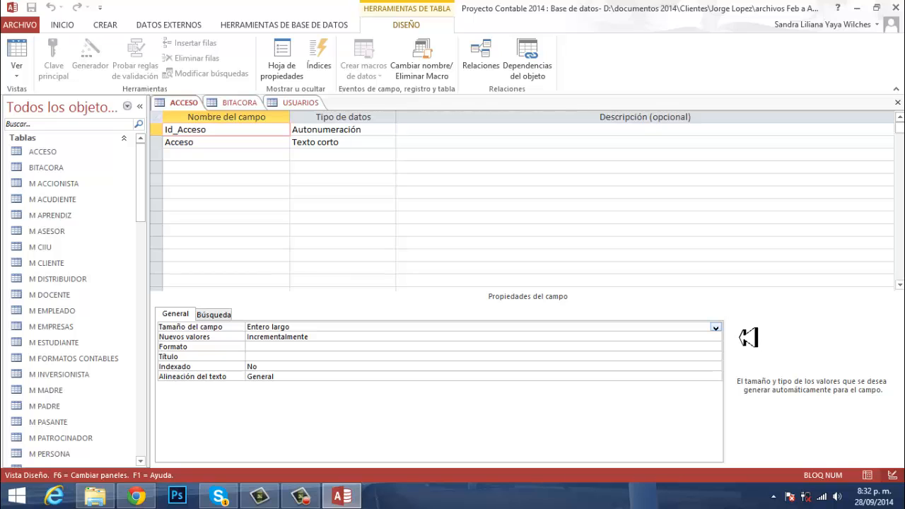
Examine the options for the Id_Acceso field's Nuevos valores and Formato properties without changing them
click(702, 338)
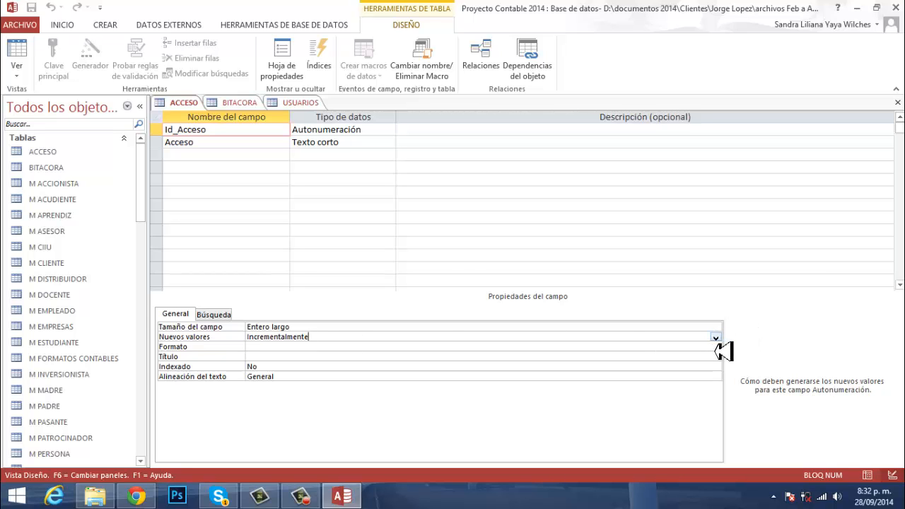
click(716, 337)
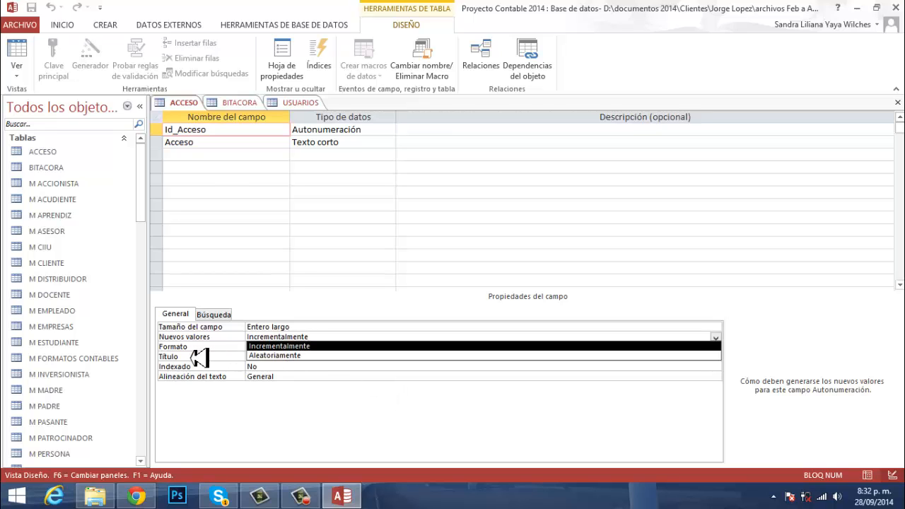
click(222, 348)
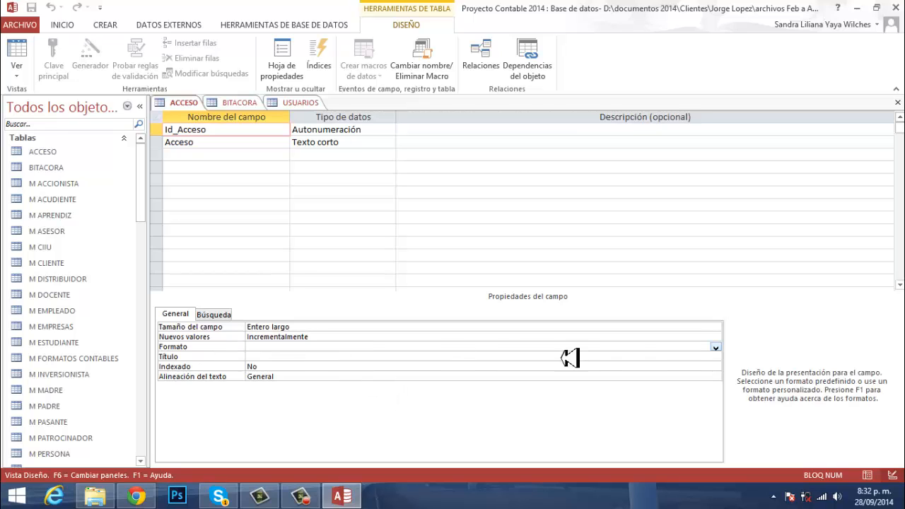
click(715, 347)
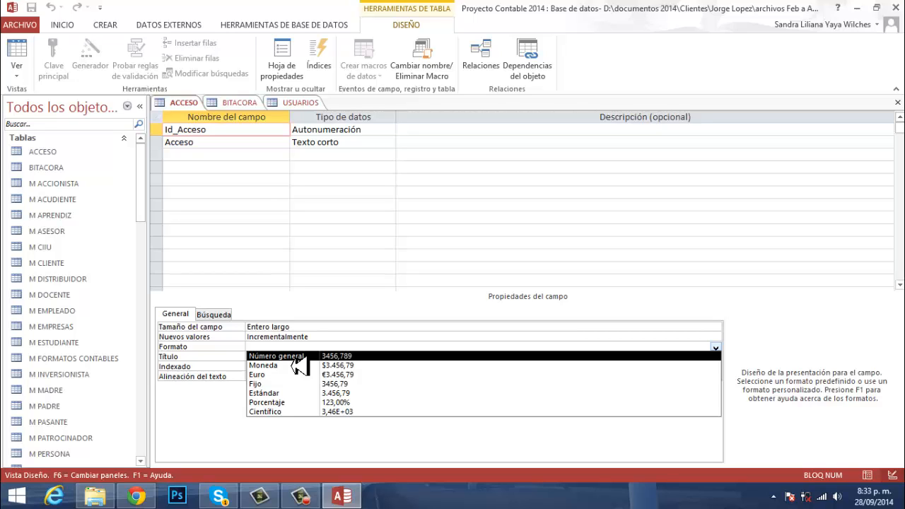
click(239, 355)
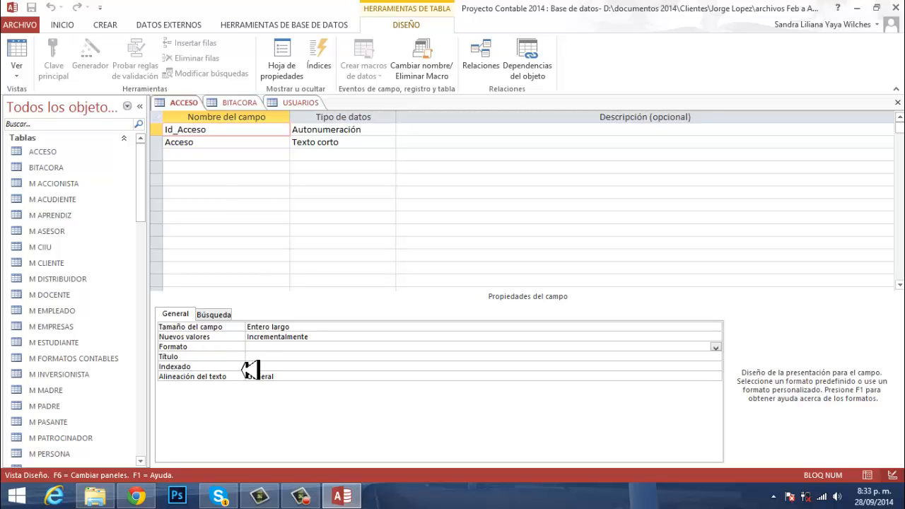
Inspect the Id_Acceso field's Título property and its available Indexado and Alineación del texto options, keeping the existing settings
click(264, 359)
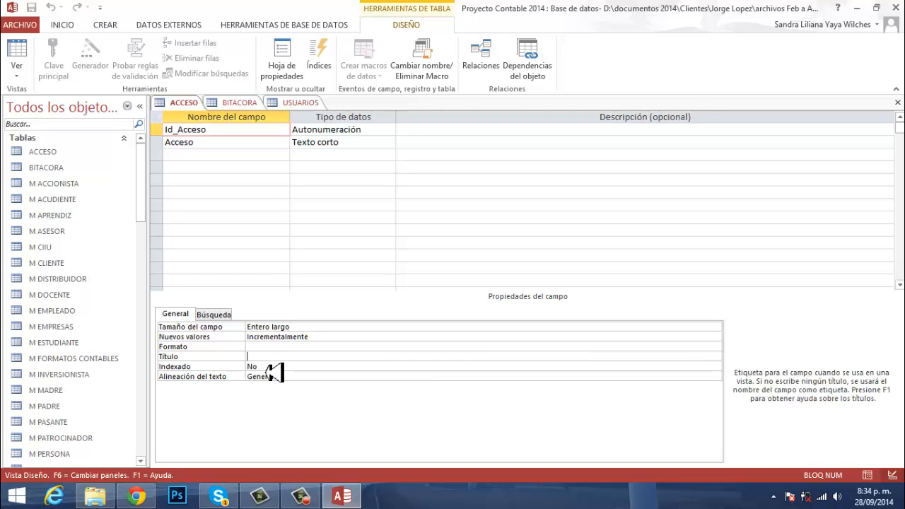
click(269, 366)
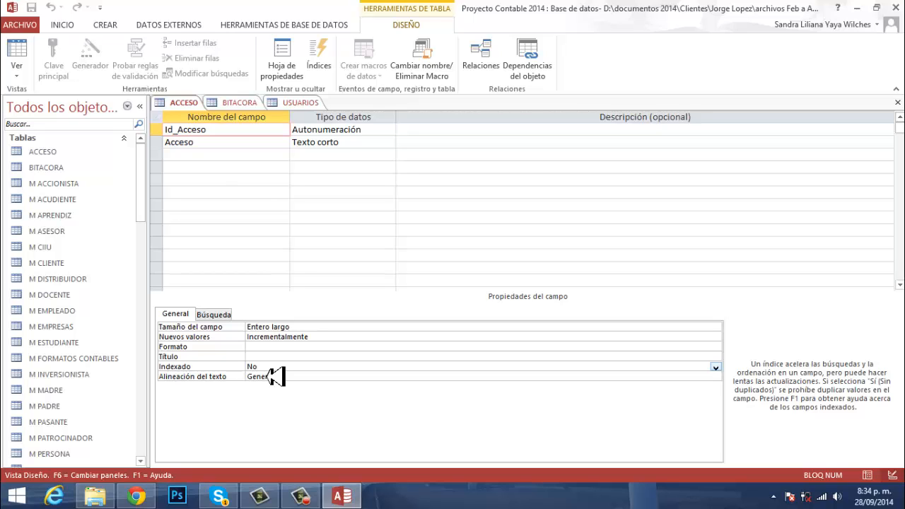
click(716, 367)
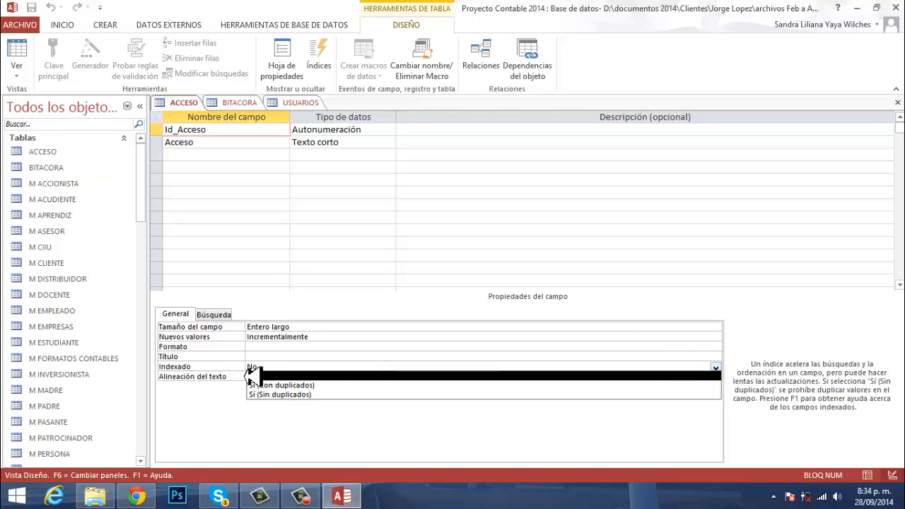
click(248, 375)
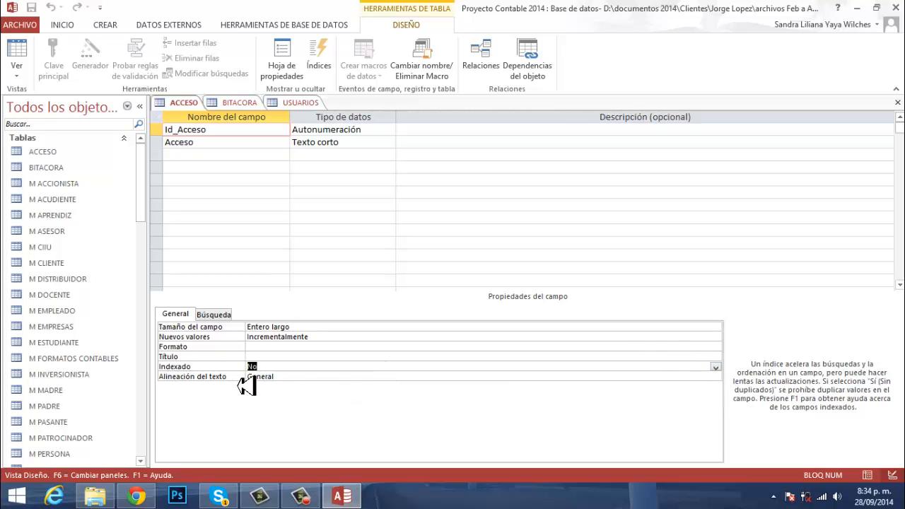
click(312, 377)
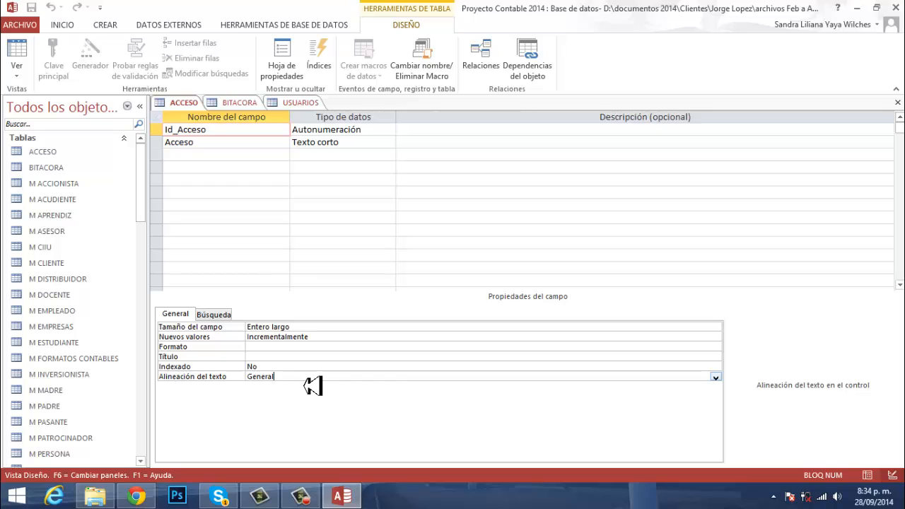
click(716, 379)
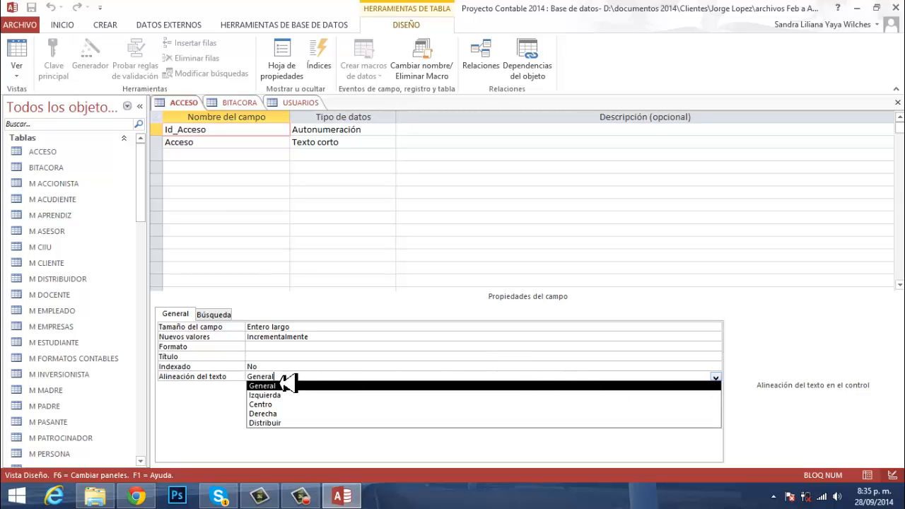
click(238, 388)
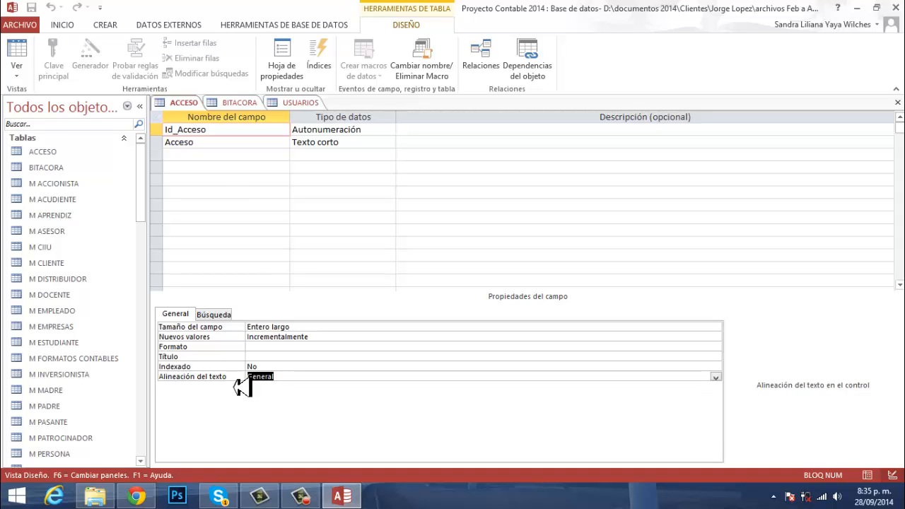
Review the Acceso field's lookup property and return to its general properties
click(216, 133)
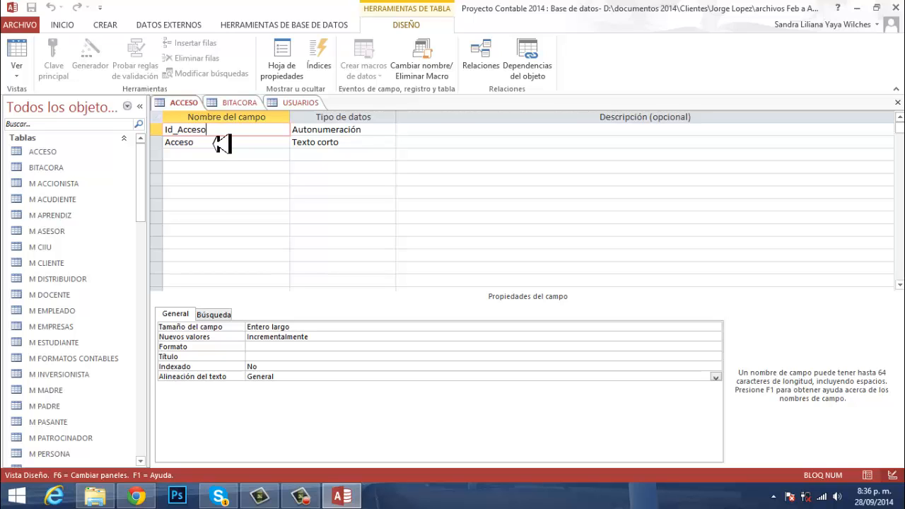
click(212, 147)
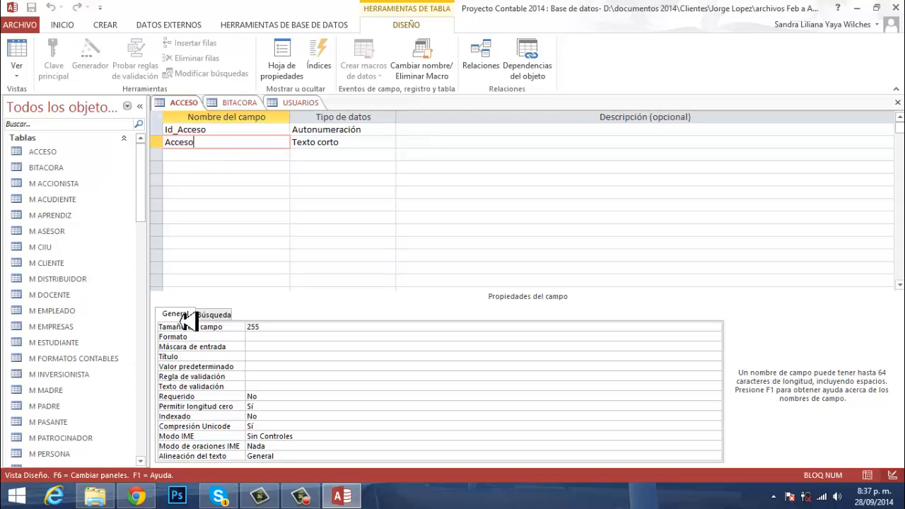
click(214, 316)
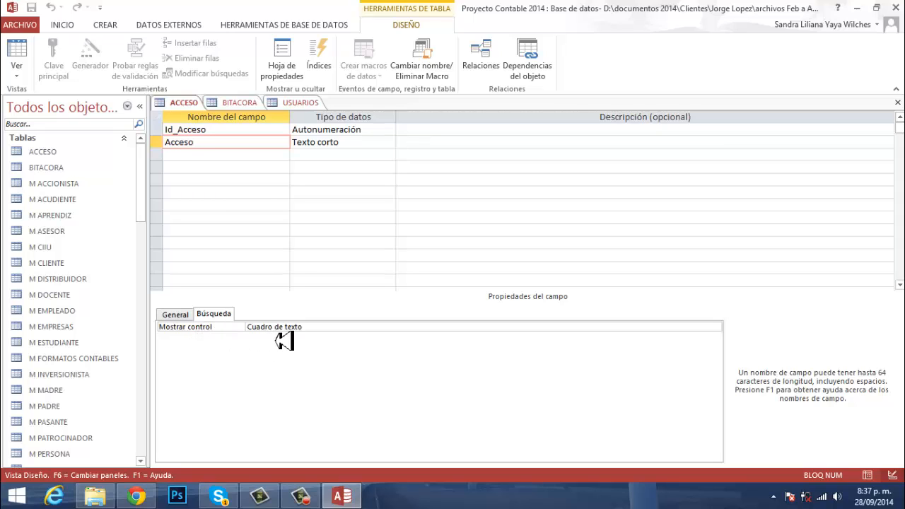
click(178, 316)
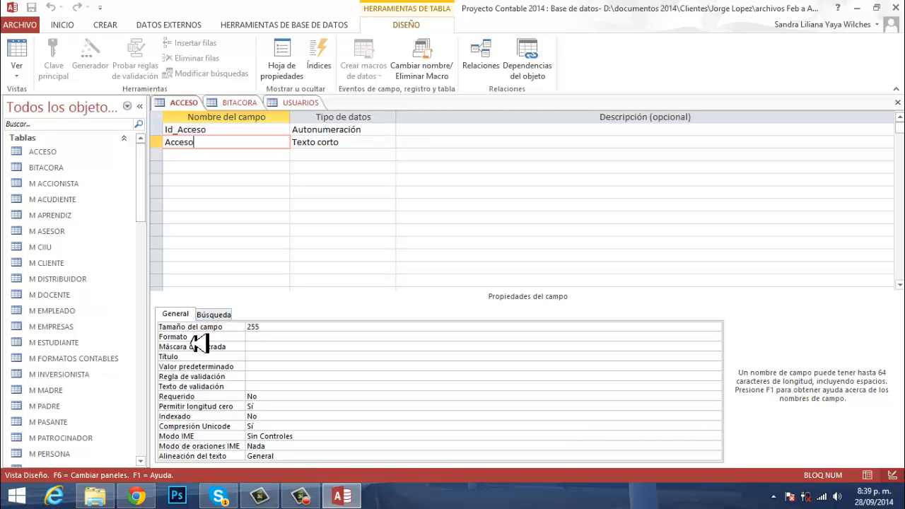
Examine the Acceso field's Tamaño del campo and Formato properties, including the format's option list
key(F6)
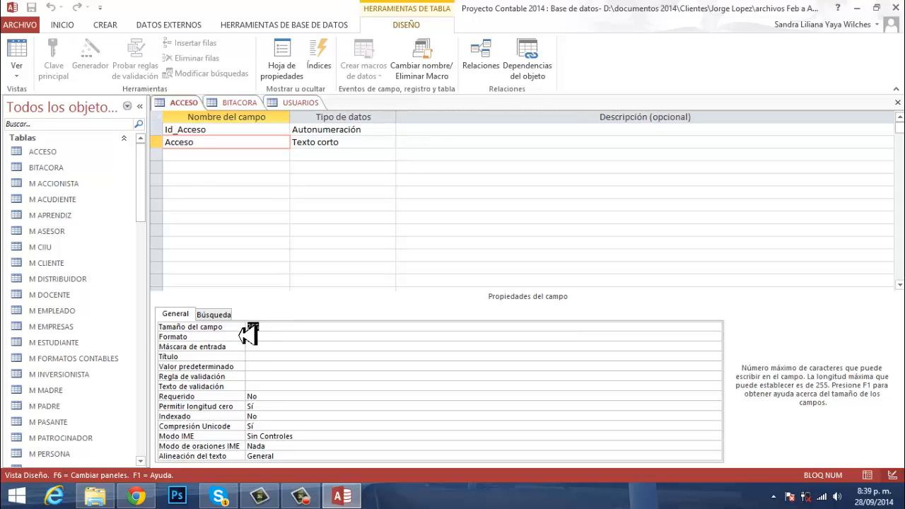
click(246, 328)
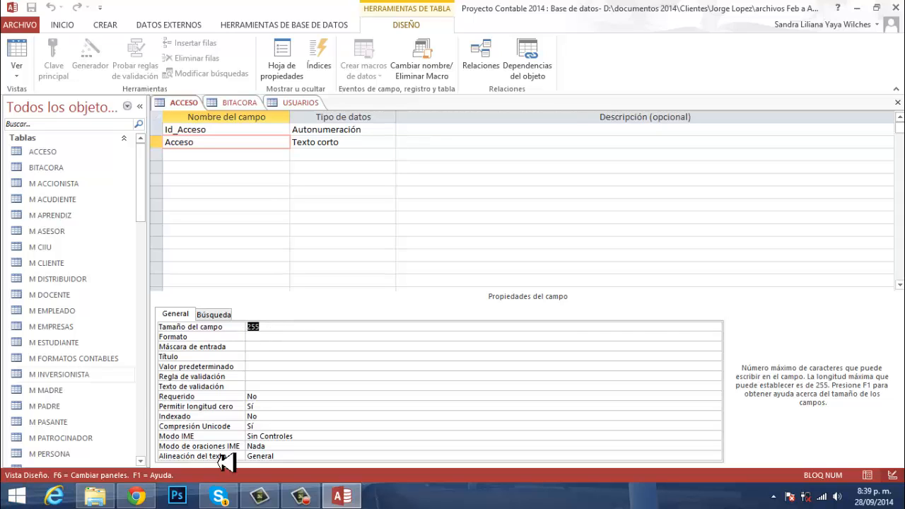
click(285, 330)
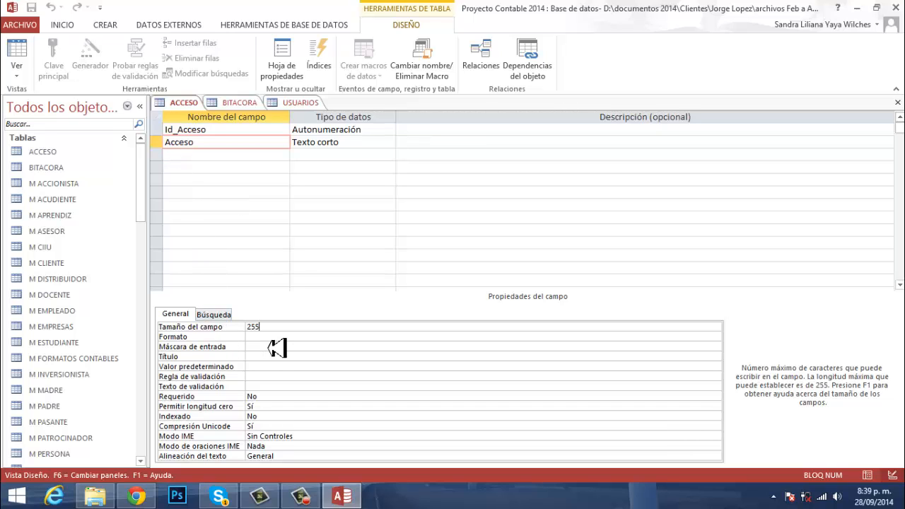
click(269, 339)
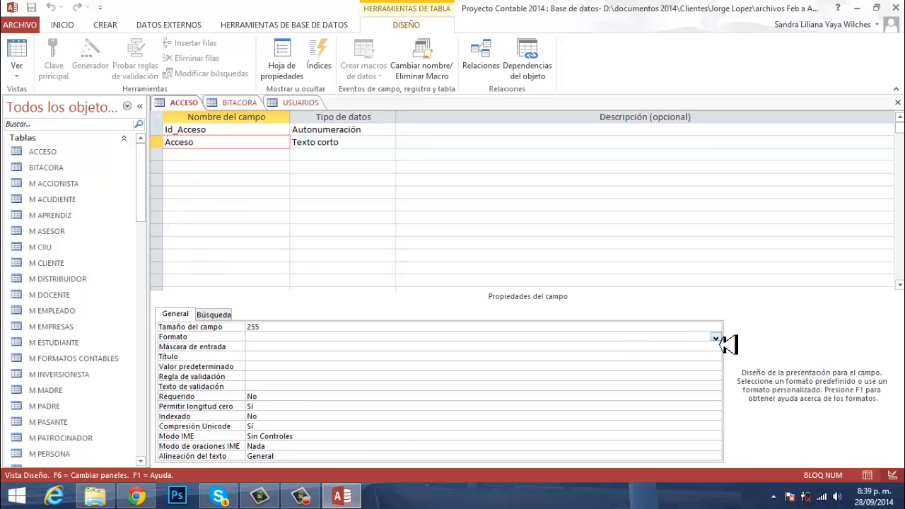
click(721, 339)
click(720, 339)
Return to the Id_Acceso field and review the available data types without changing its Autonumeración type
click(216, 133)
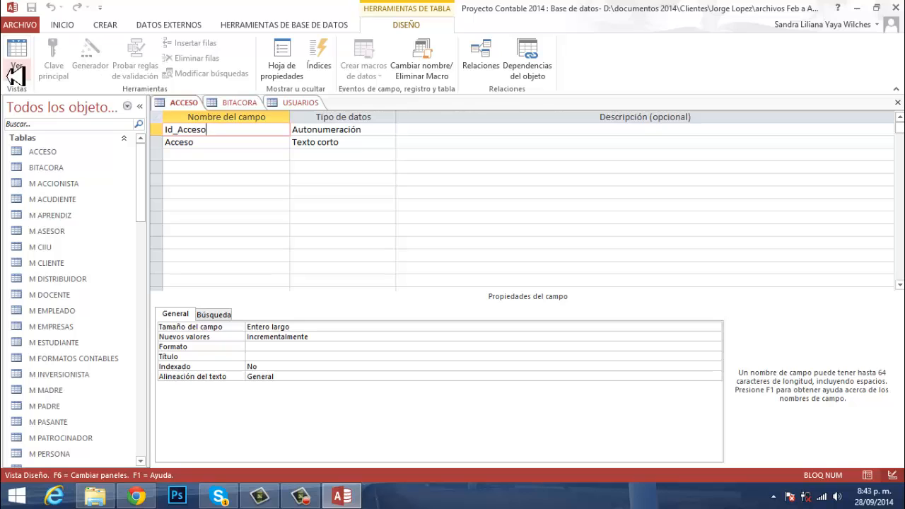
click(191, 106)
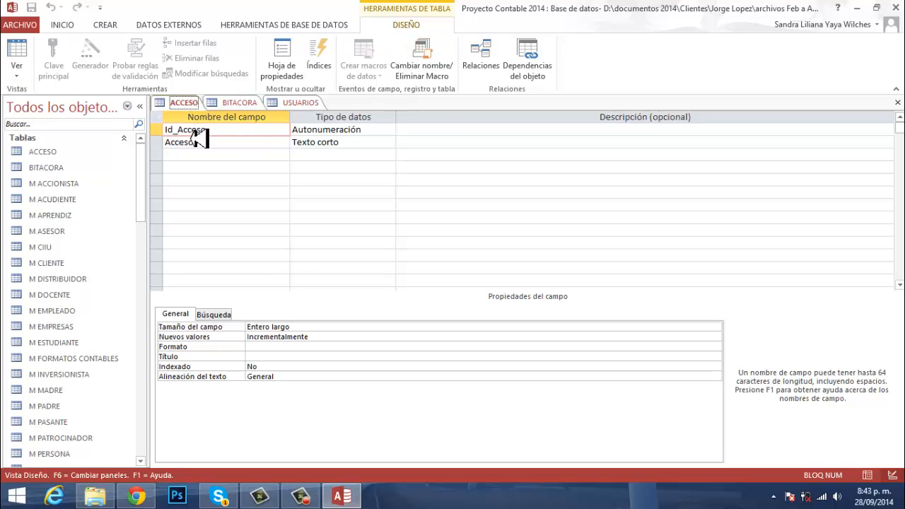
click(238, 133)
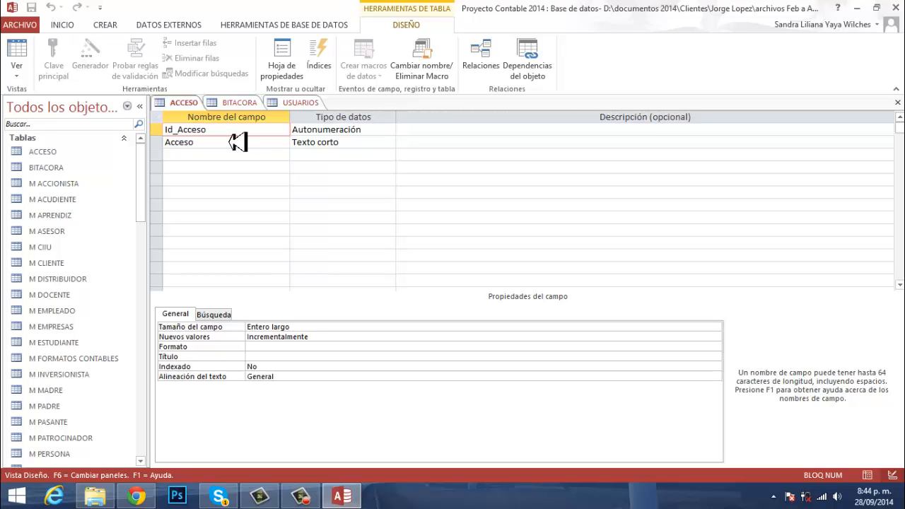
click(389, 130)
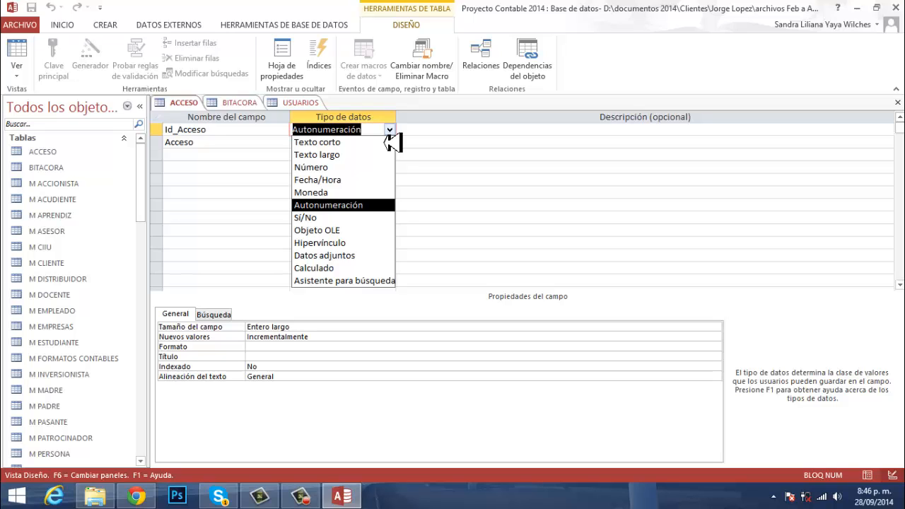
click(366, 131)
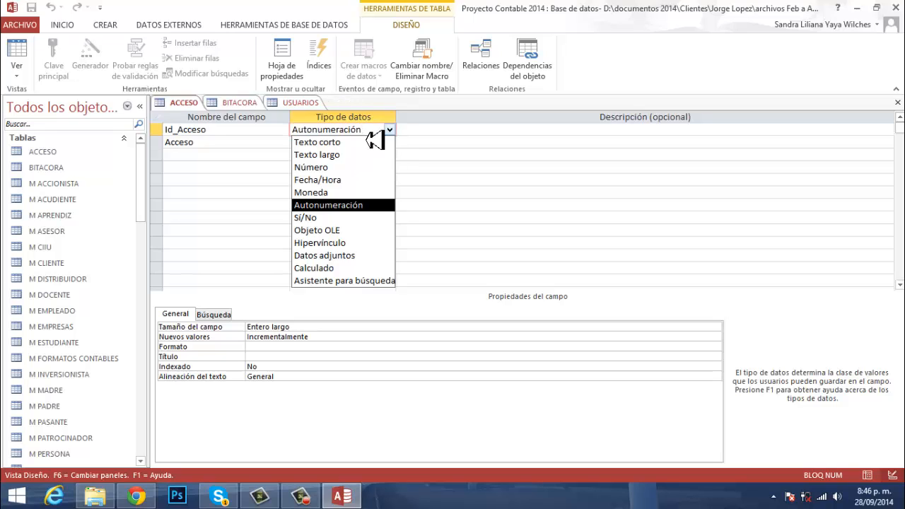
click(249, 136)
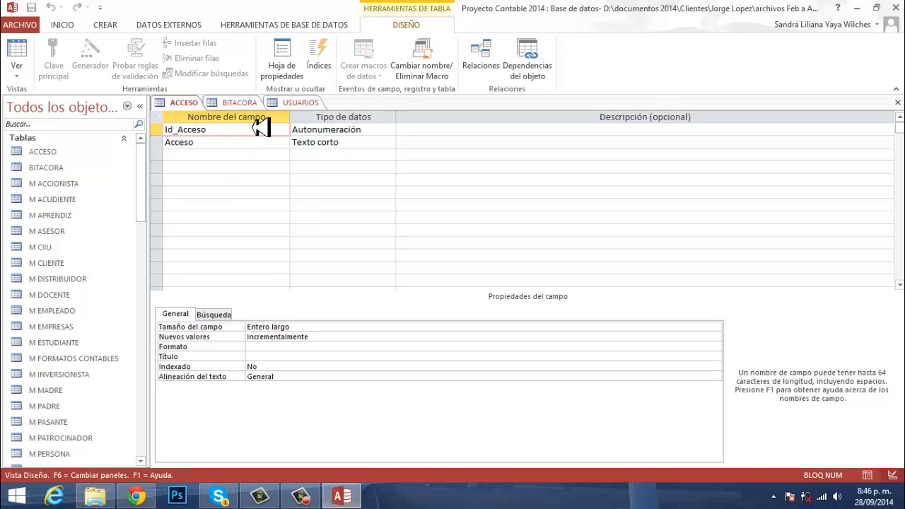
Close the ACCESO table
click(185, 104)
right_click(154, 120)
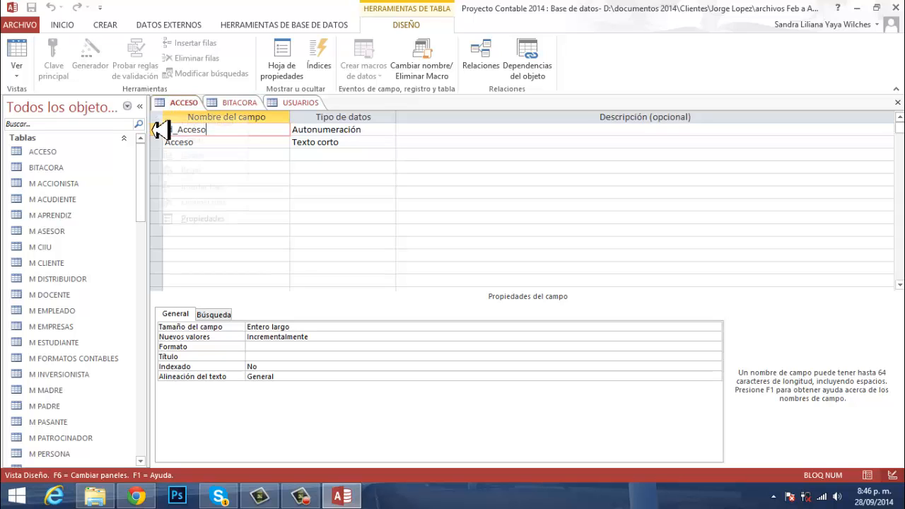
right_click(189, 107)
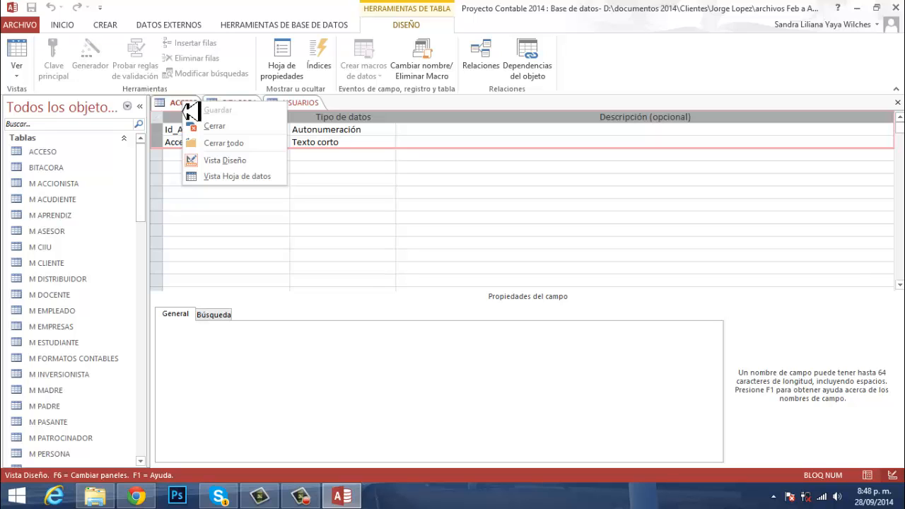
click(207, 129)
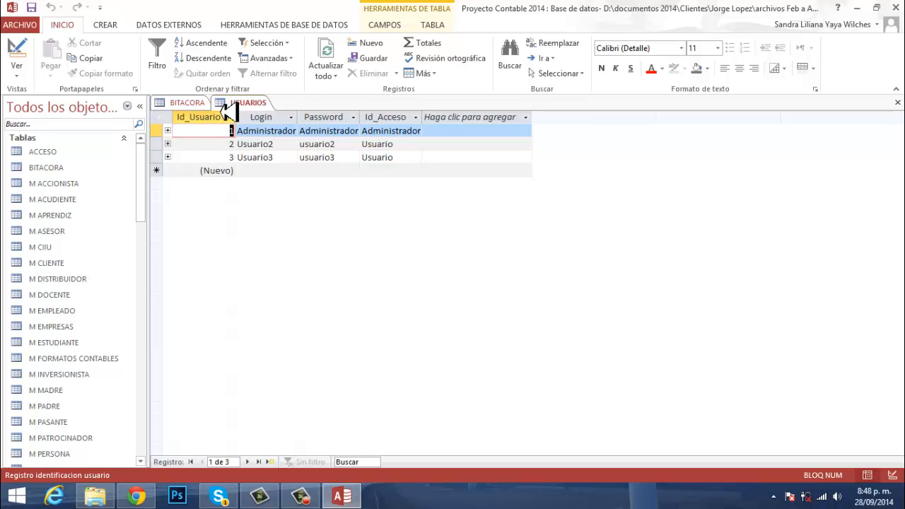
Switch to the BITACORA table and display it in Design view
click(177, 103)
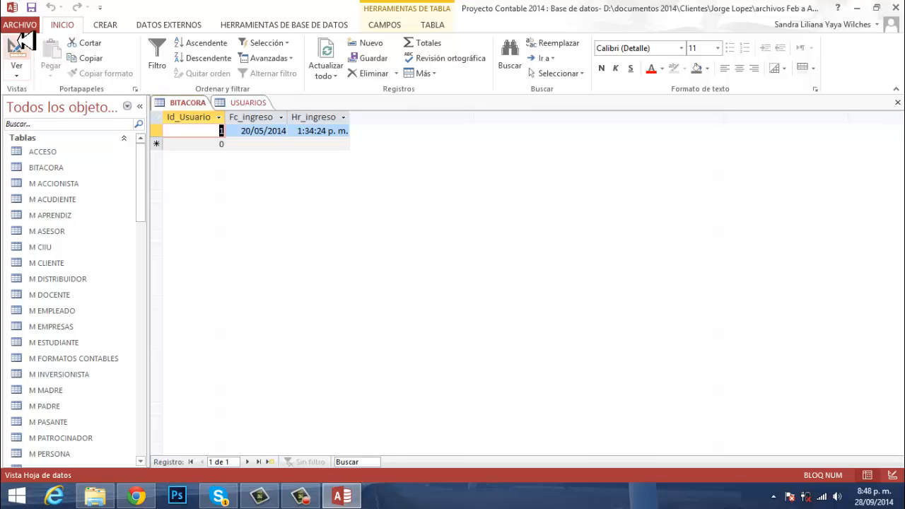
click(20, 79)
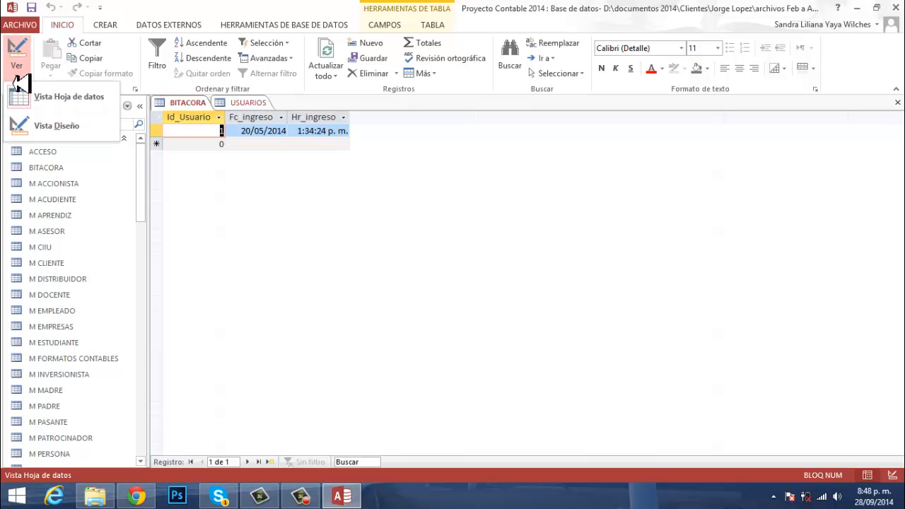
click(87, 136)
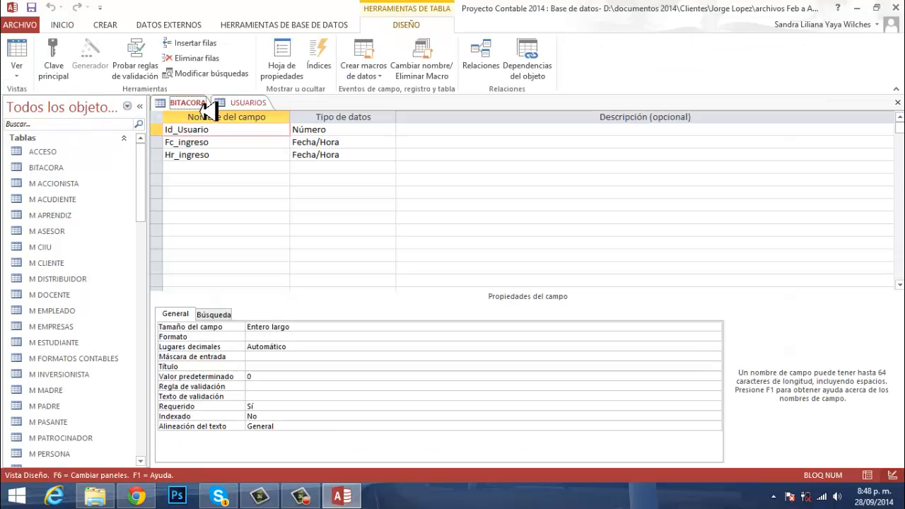
Close the BITACORA and USUARIOS tables, along with the Access and archivos Feb a Abril 2014 folder windows
right_click(205, 102)
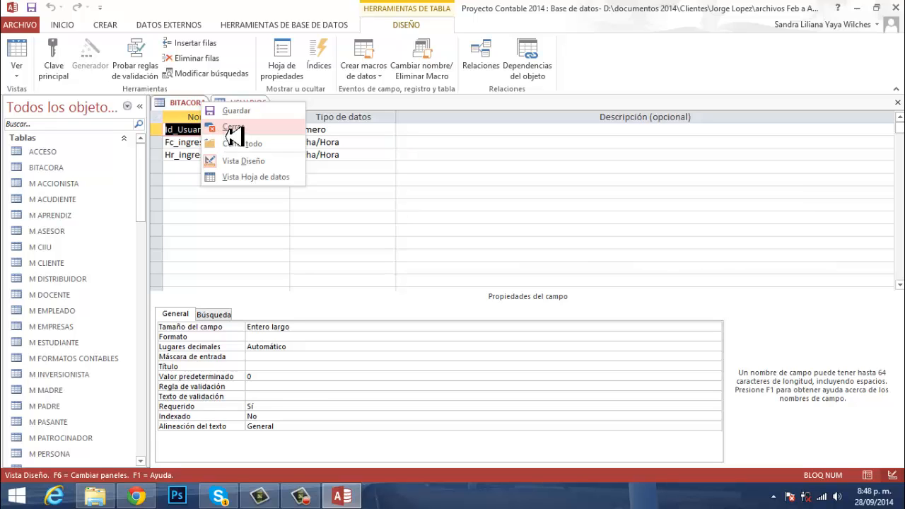
click(232, 128)
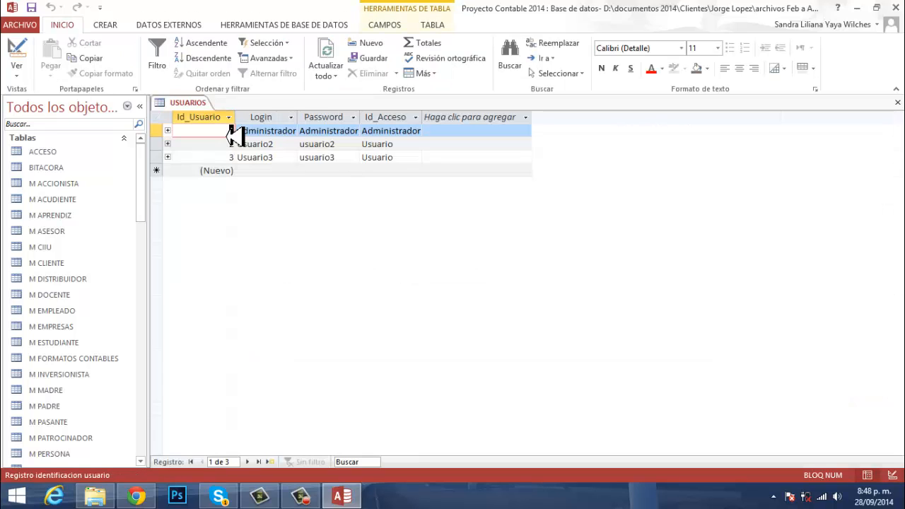
right_click(201, 104)
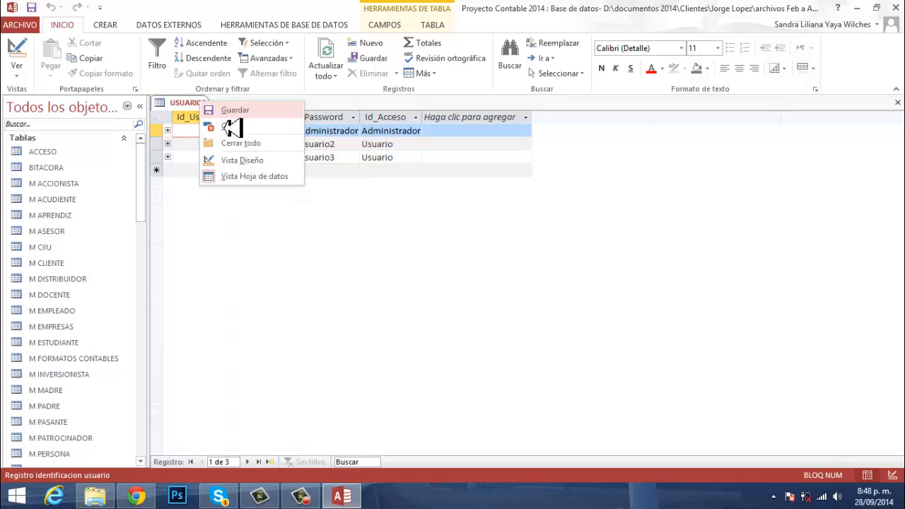
click(232, 128)
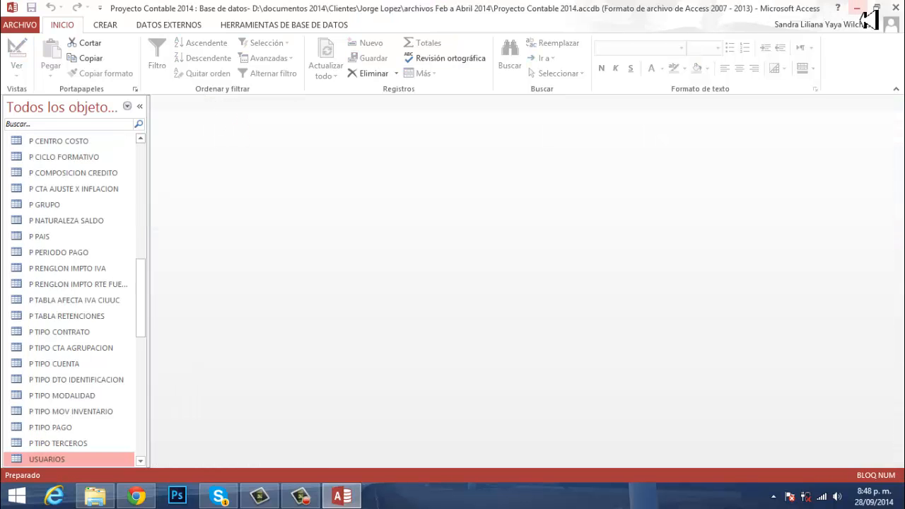
click(896, 8)
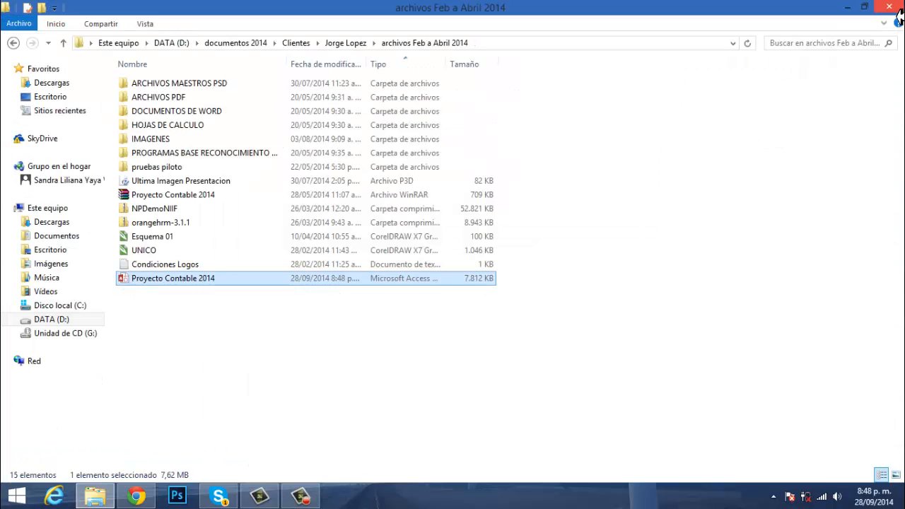
click(896, 9)
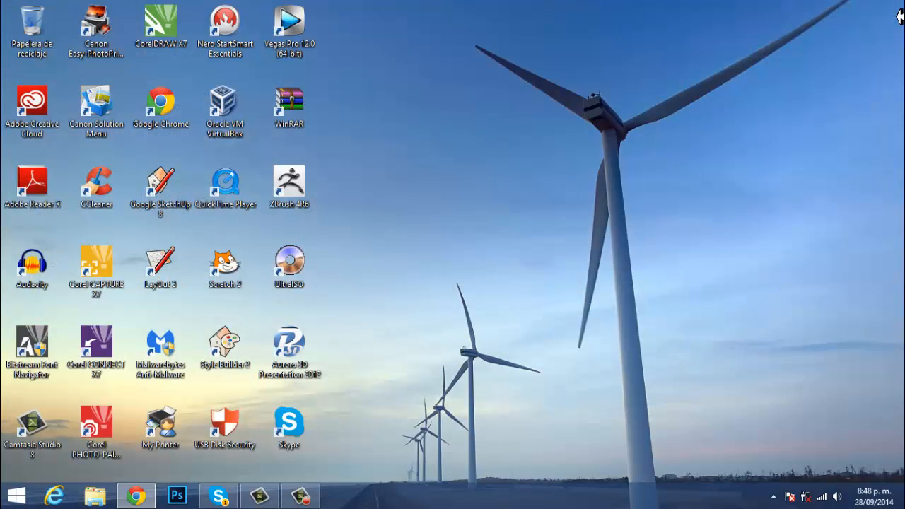